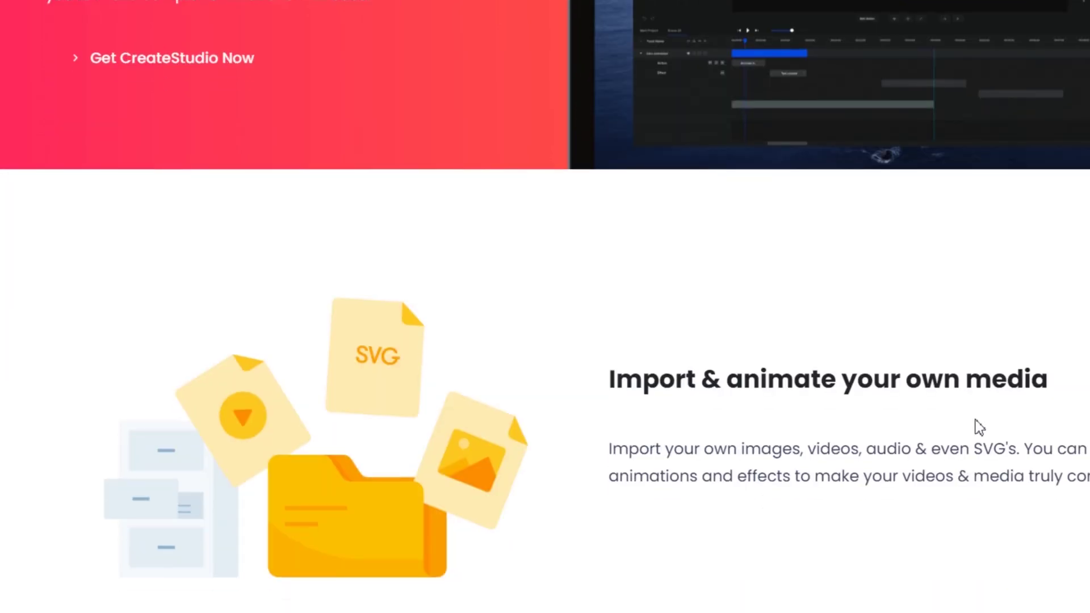
scroll(982, 424, "down", 3)
scroll(973, 412, "down", 2)
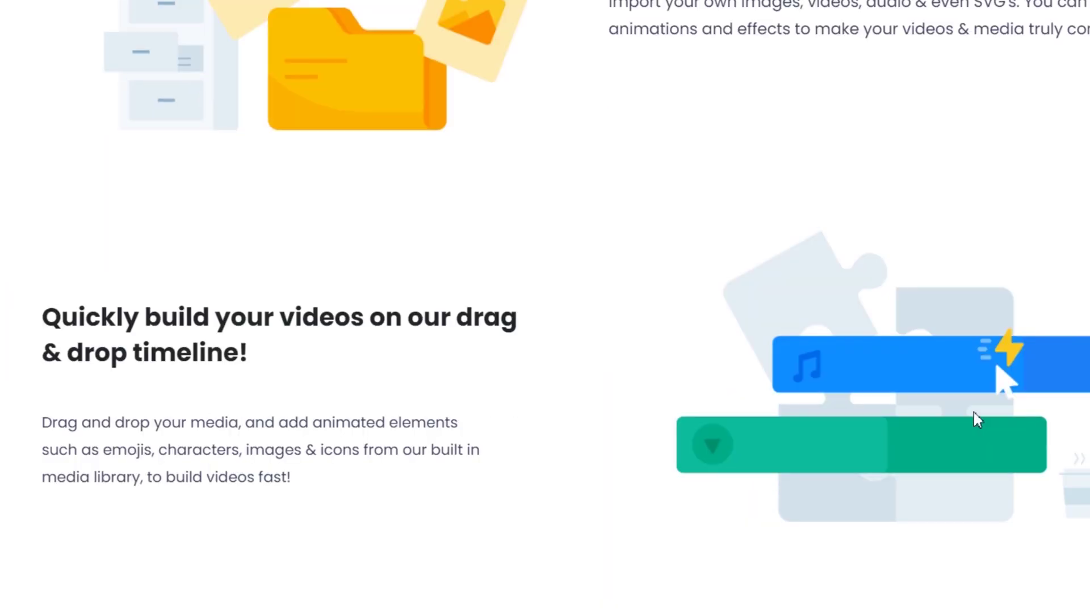
scroll(974, 409, "down", 5)
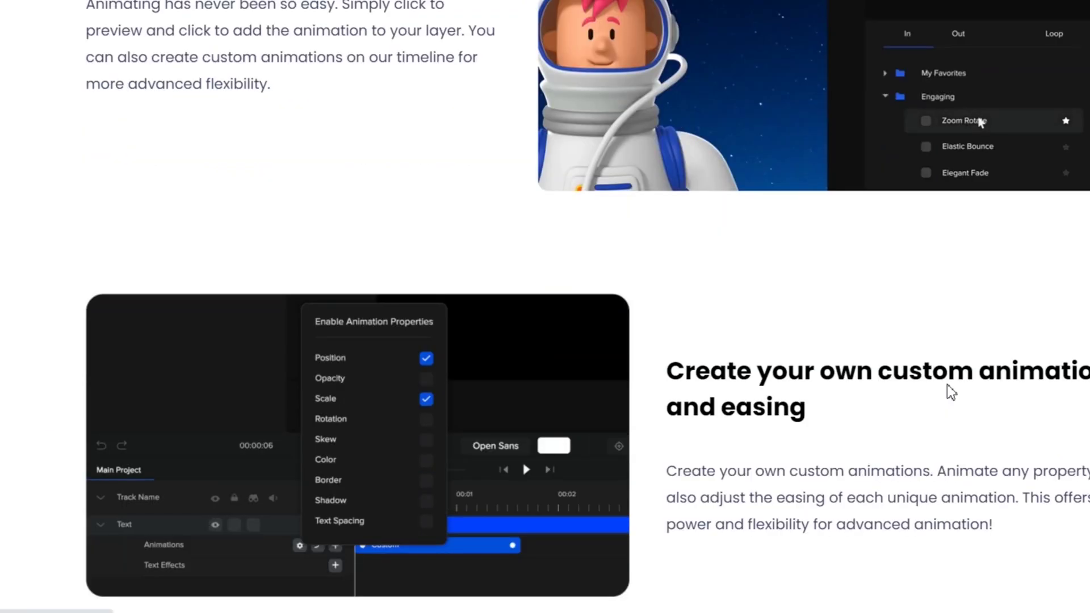
scroll(948, 384, "up", 2)
scroll(947, 384, "down", 5)
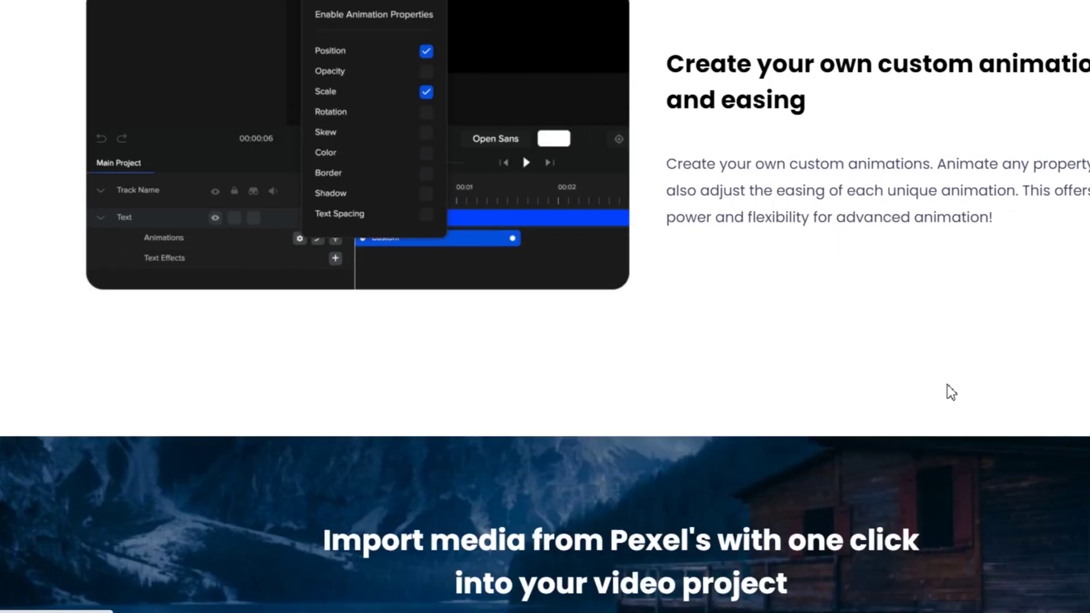
scroll(947, 384, "down", 3)
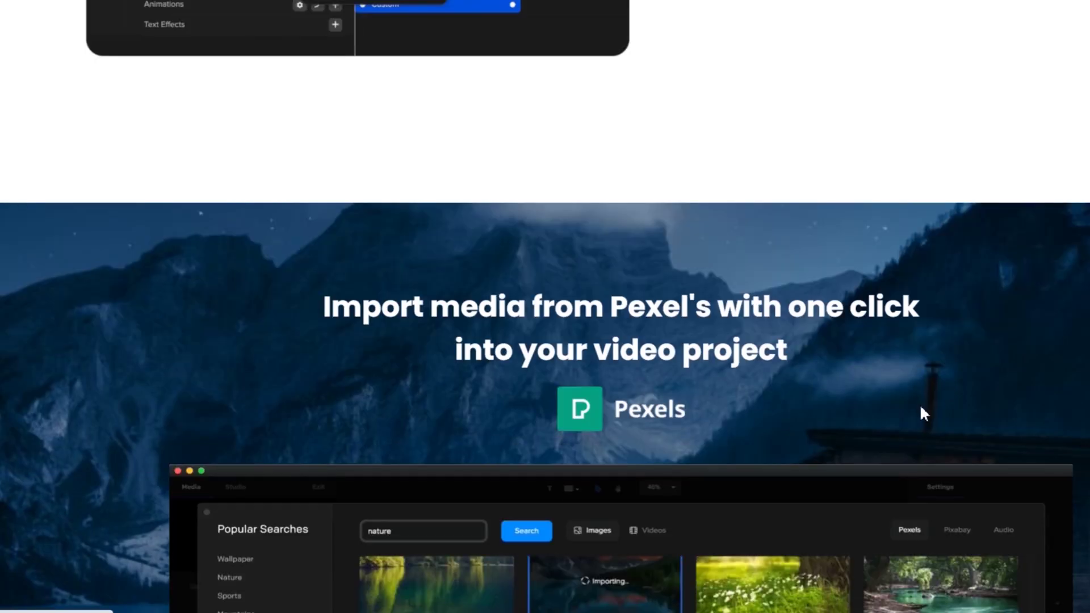
scroll(923, 413, "down", 4)
scroll(922, 413, "down", 5)
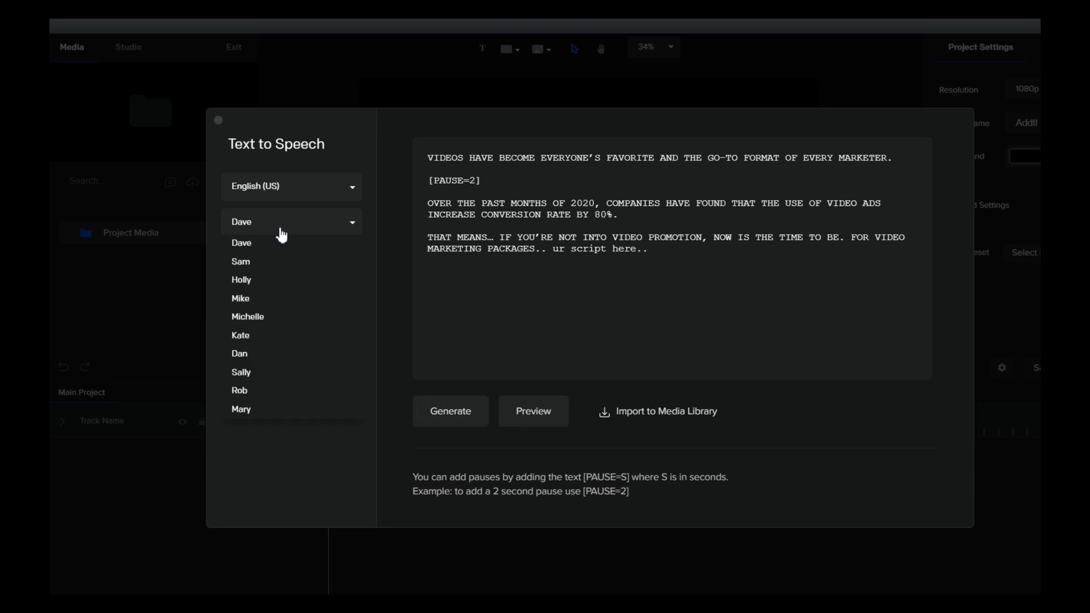
Choose Michelle as the narration voice for the promo script
left_click(256, 322)
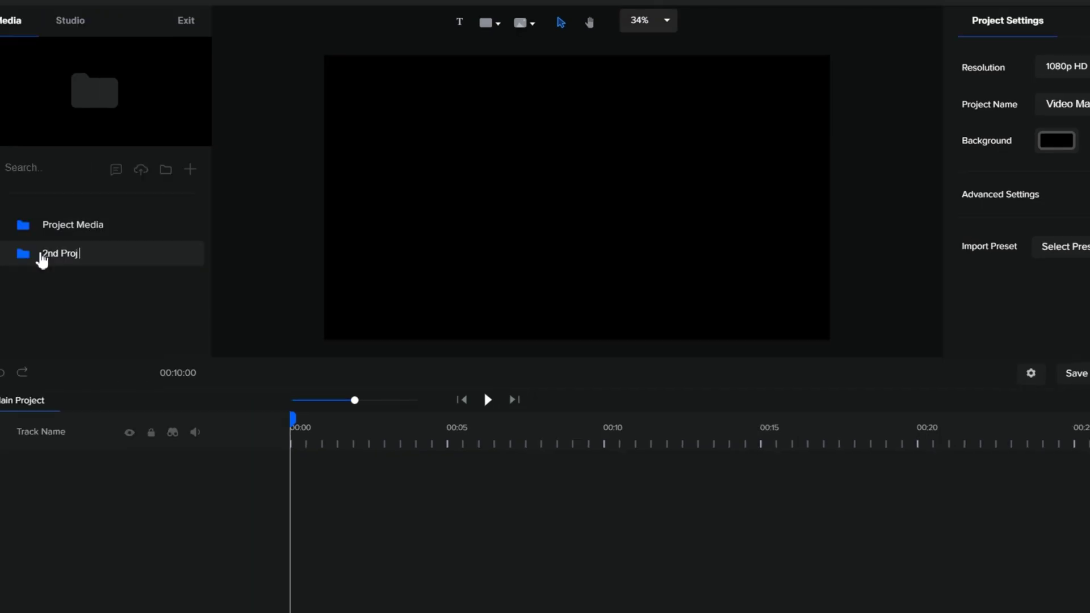
Browse the Import Media stock library, checking Pixabay images and the stock audio tracks
left_click(193, 167)
scroll(372, 207, "down", 1)
scroll(373, 207, "up", 1)
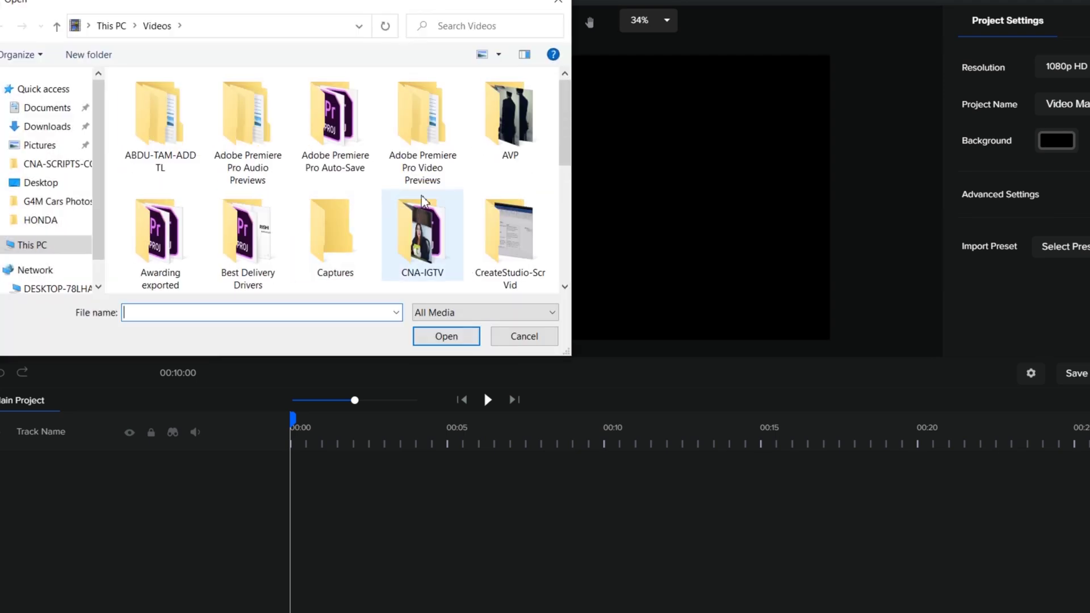
scroll(336, 239, "down", 5)
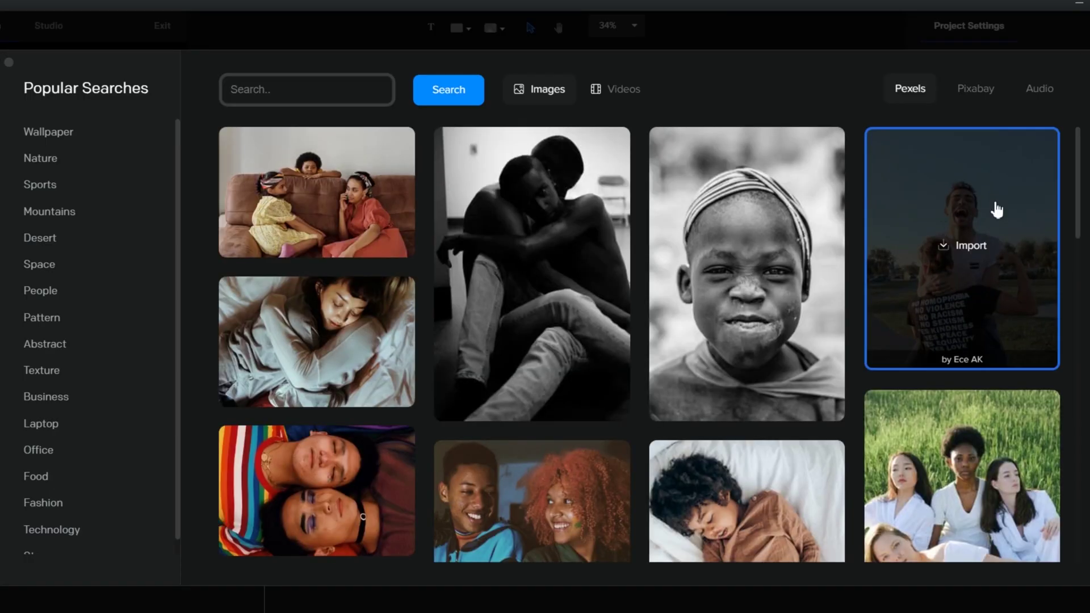
scroll(997, 209, "down", 5)
scroll(997, 217, "down", 5)
scroll(971, 341, "down", 5)
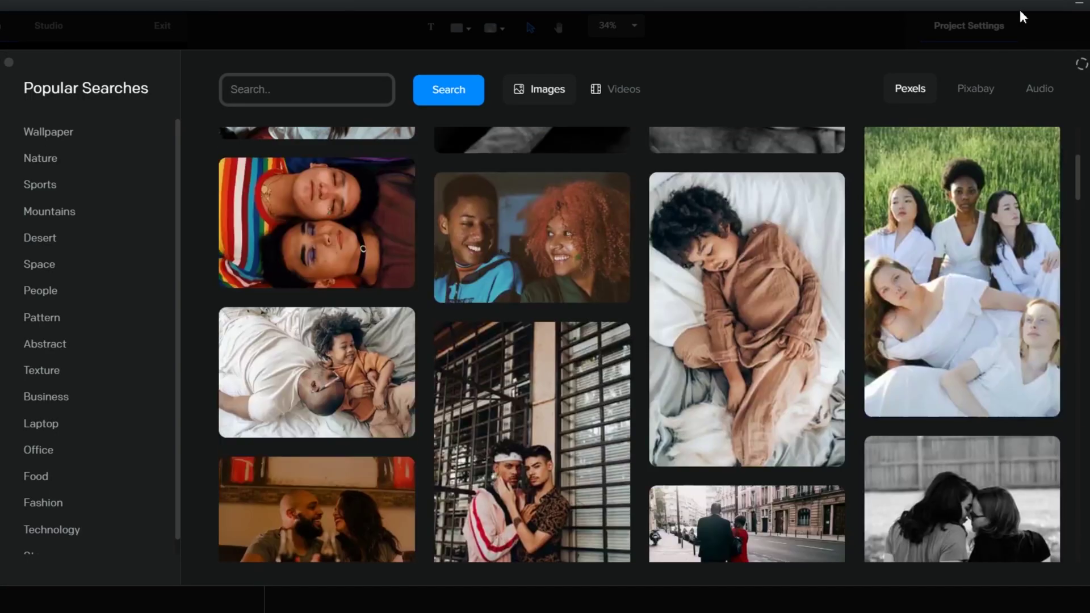
left_click(979, 89)
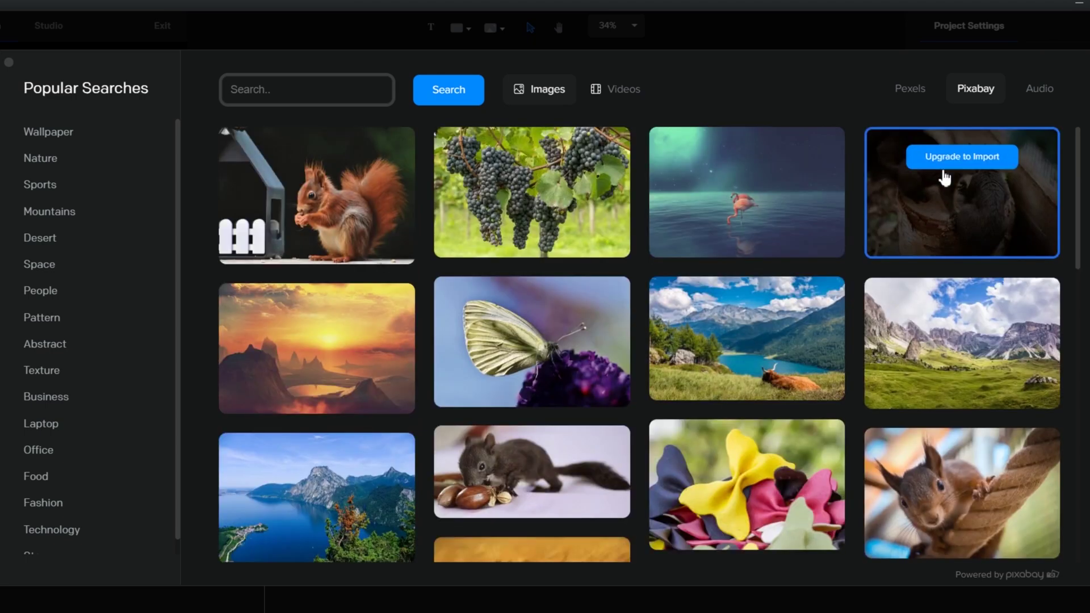
scroll(942, 175, "down", 5)
left_click(1039, 89)
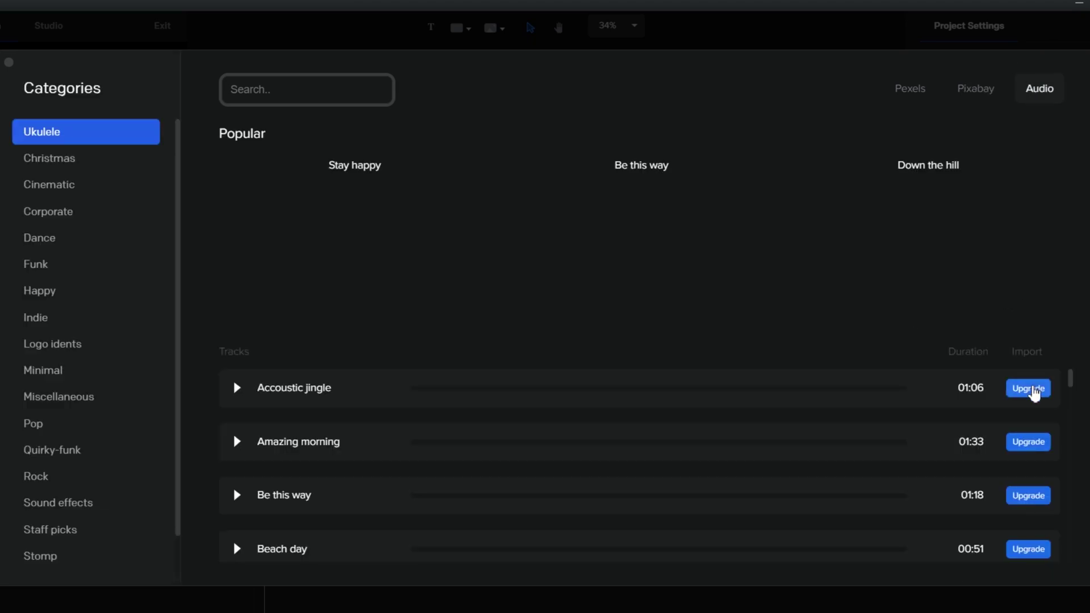
scroll(725, 432, "down", 5)
scroll(939, 452, "down", 5)
scroll(939, 452, "down", 5)
scroll(939, 452, "down", 5)
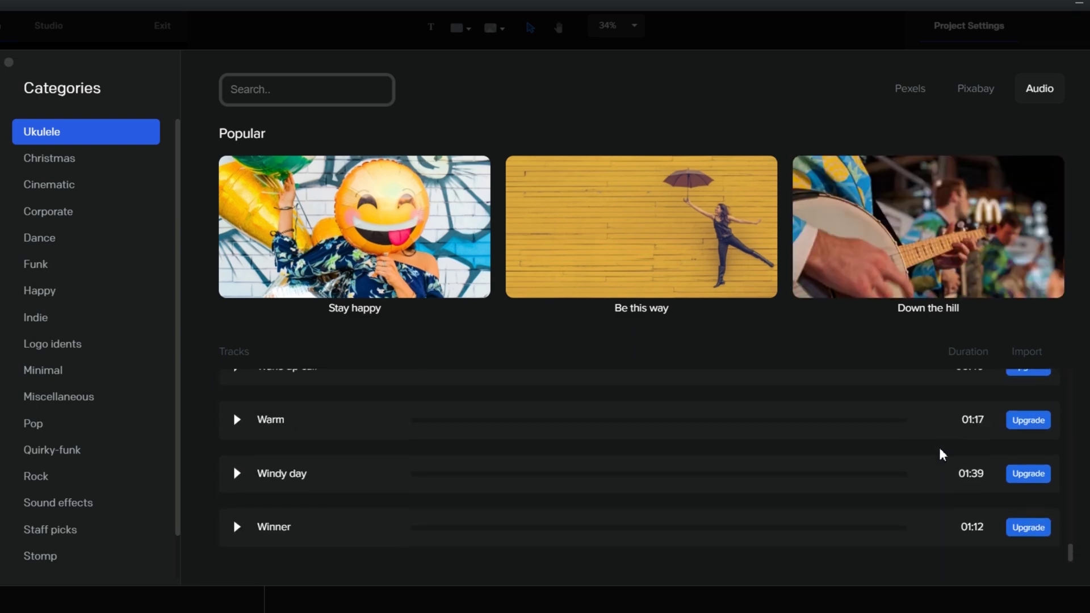
scroll(941, 452, "up", 10)
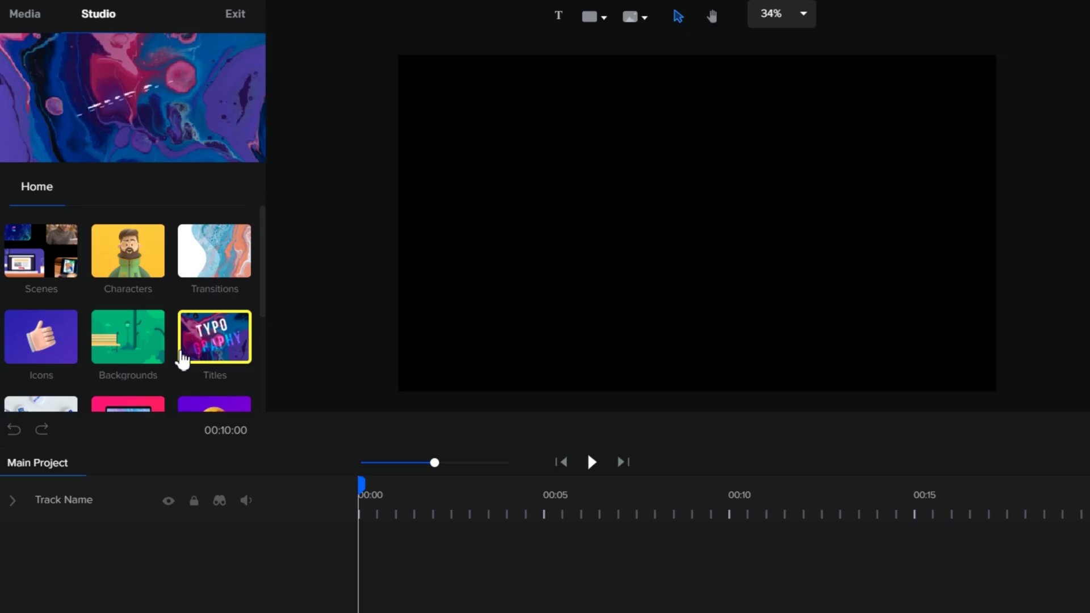
scroll(128, 358, "down", 2)
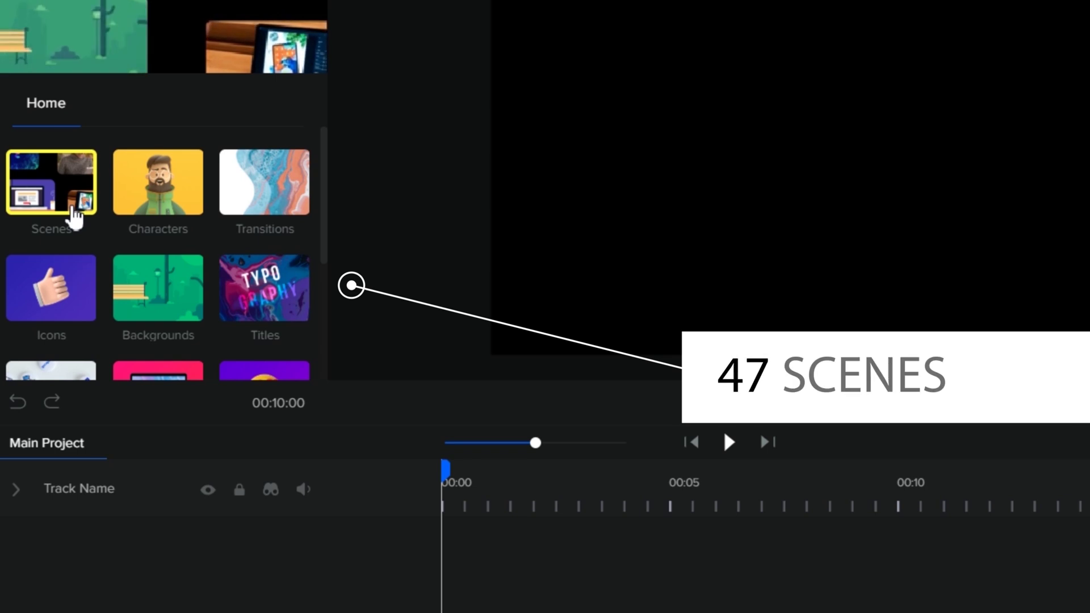
Browse the scene templates and the Colorful, Supreme and 3D character collections
left_click(54, 192)
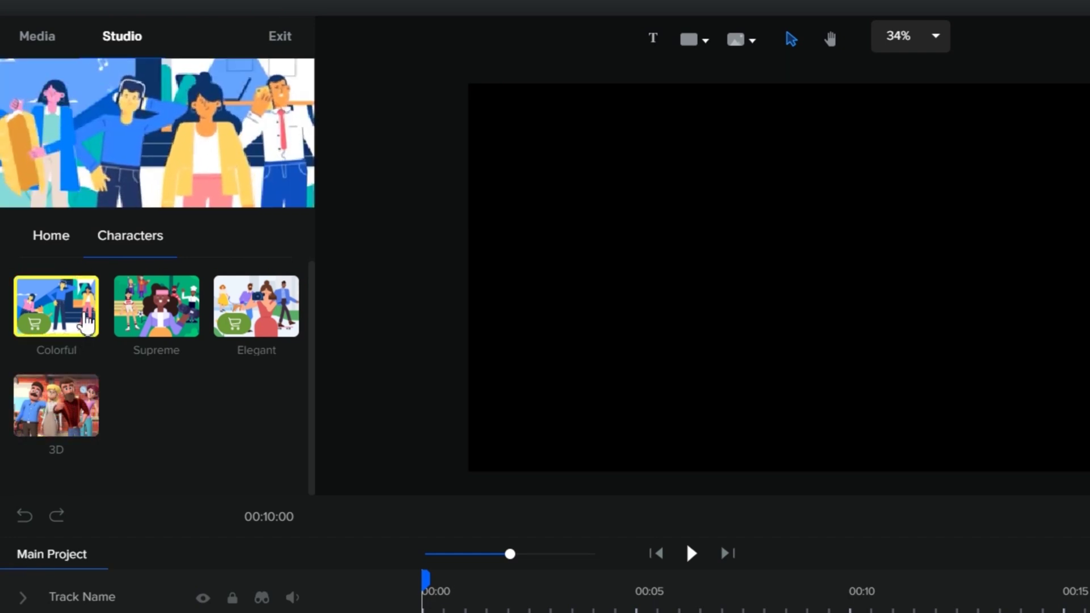
left_click(85, 322)
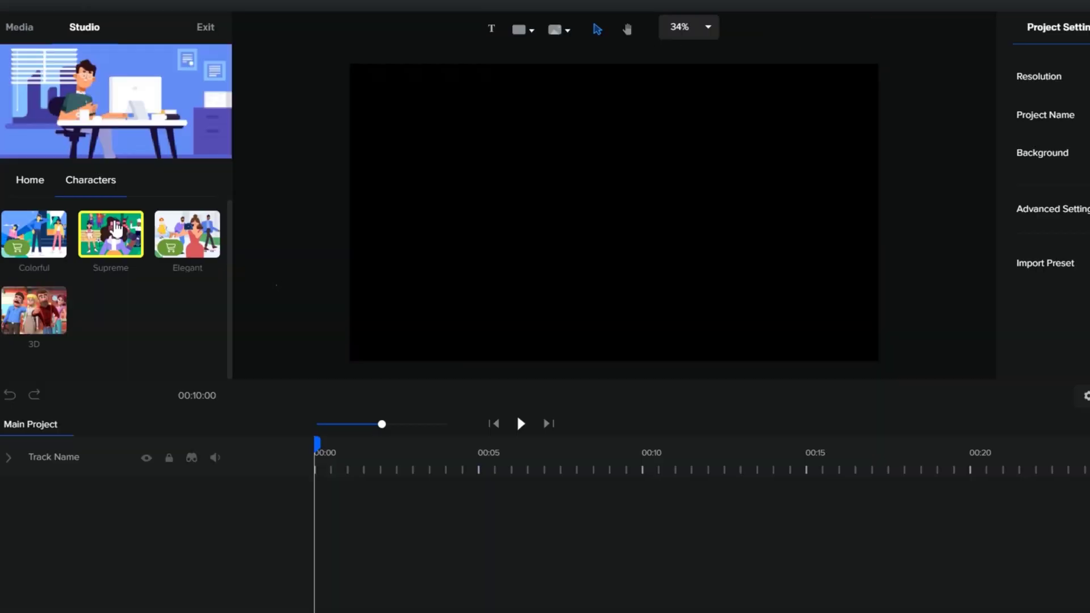
left_click(116, 230)
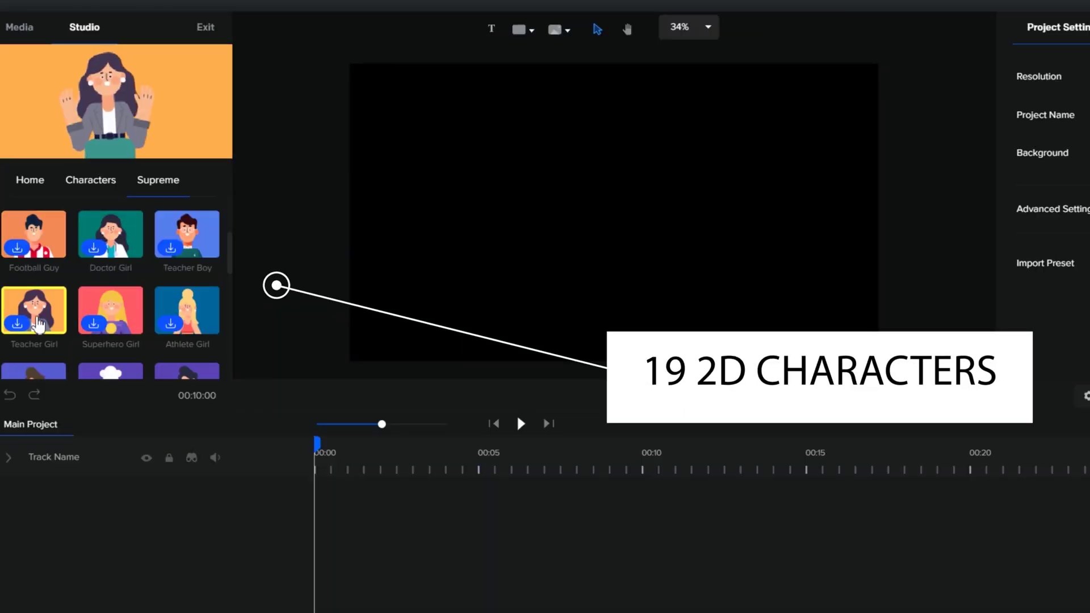
scroll(122, 206, "down", 3)
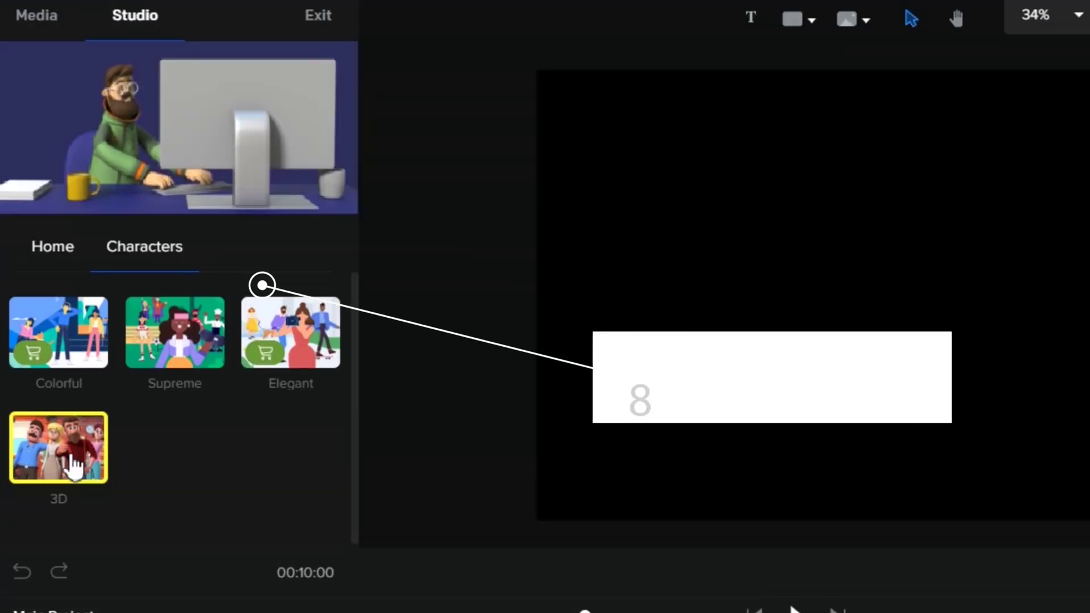
left_click(73, 460)
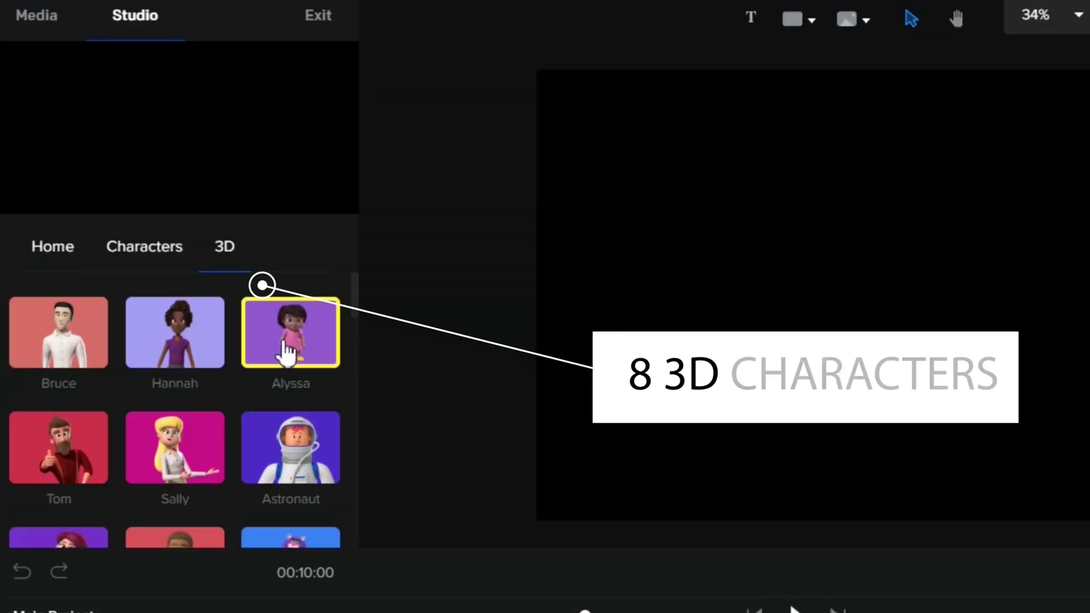
scroll(323, 462, "down", 2)
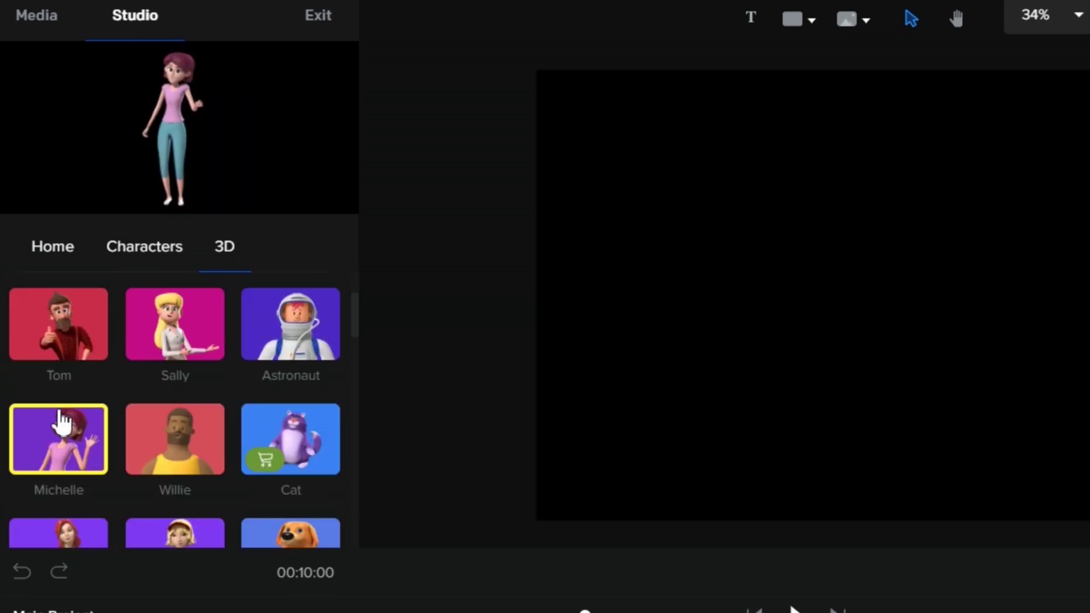
scroll(182, 430, "down", 2)
scroll(182, 433, "down", 3)
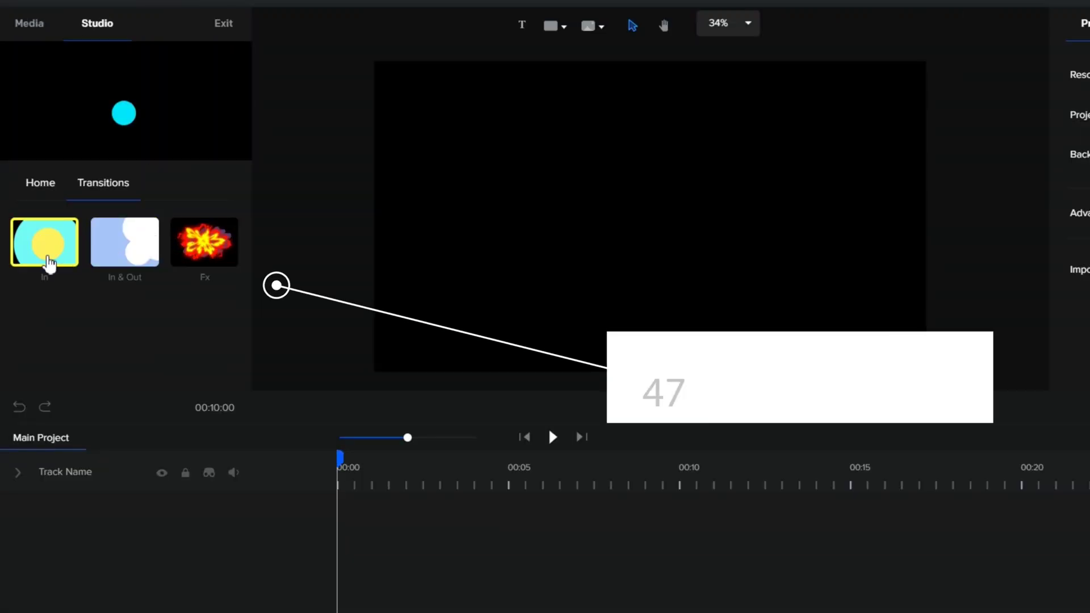
Browse the In transitions, then the 3D and Supreme background collections
left_click(47, 259)
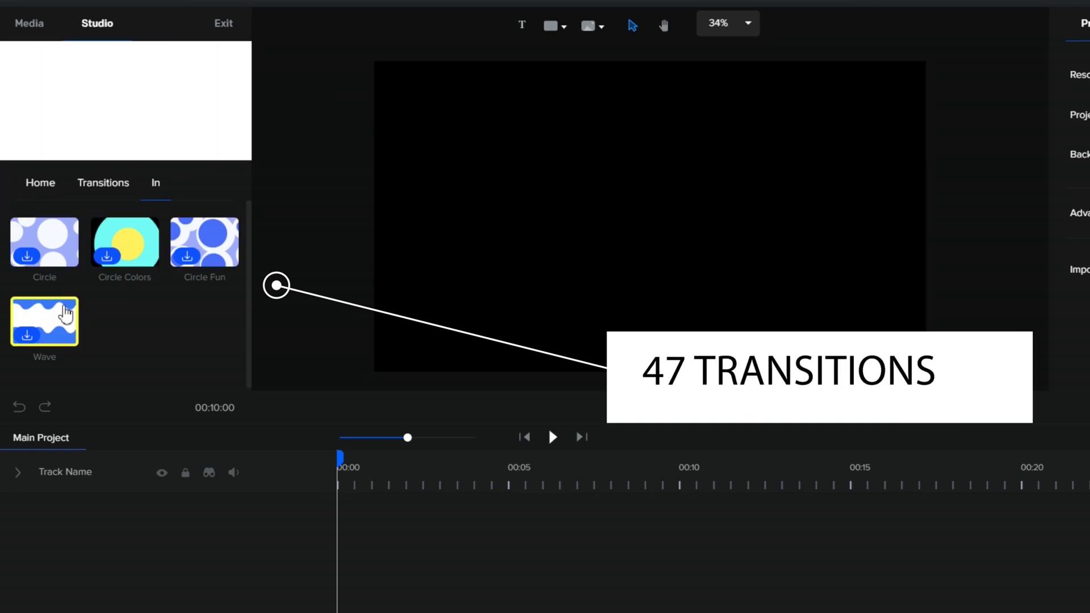
left_click(117, 183)
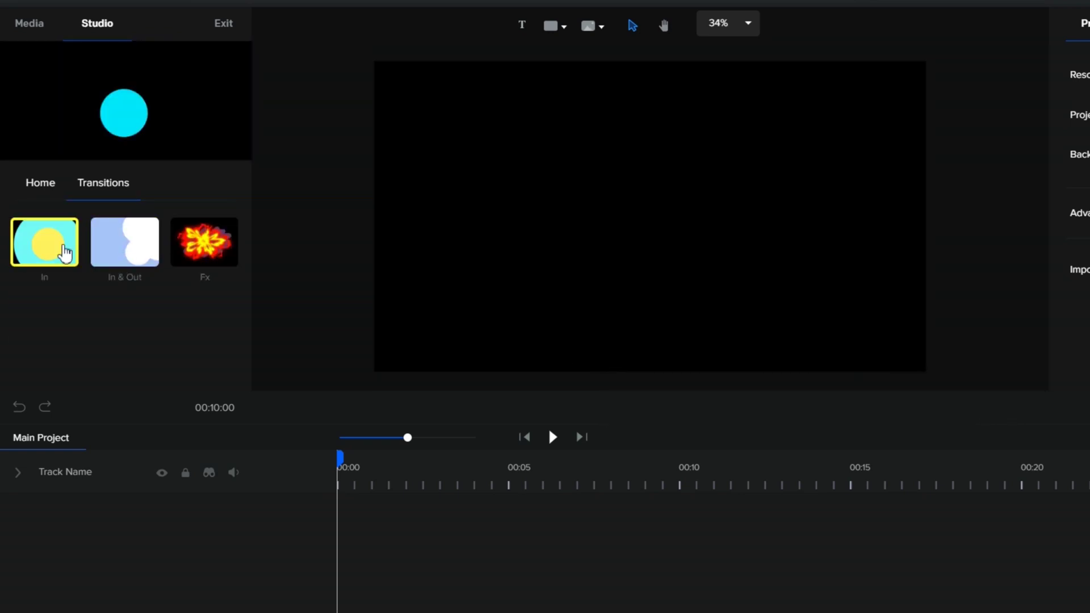
left_click(76, 253)
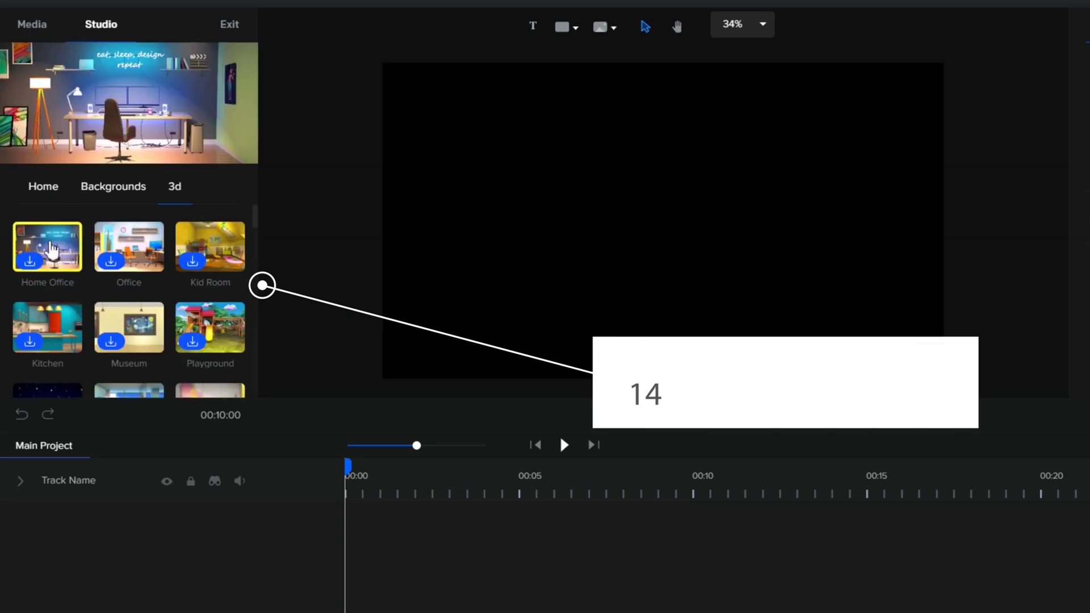
scroll(156, 322, "down", 1)
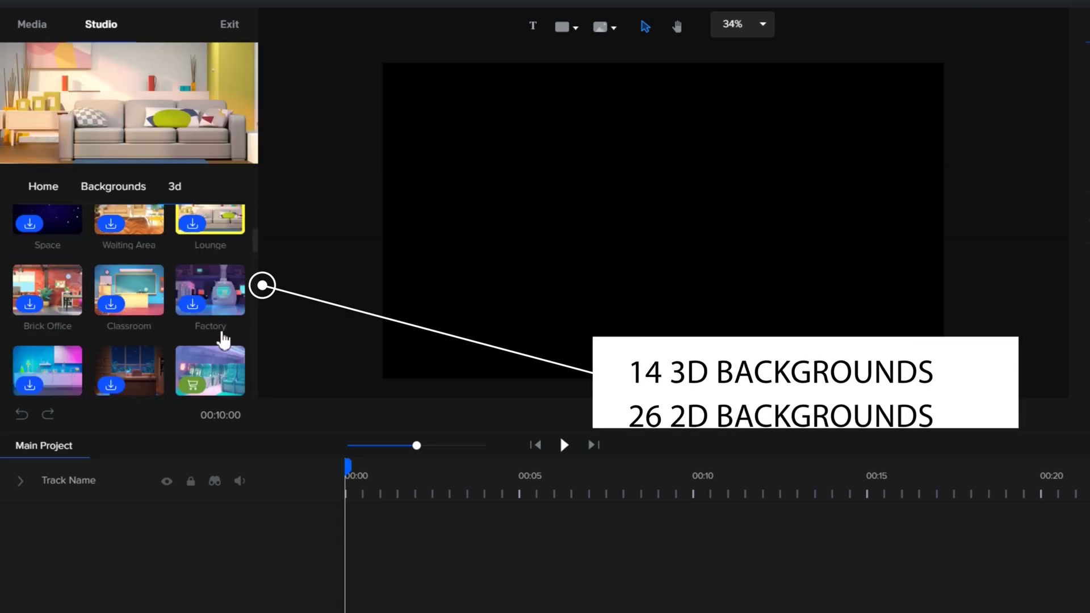
scroll(218, 336, "down", 1)
scroll(196, 323, "down", 2)
scroll(177, 315, "down", 1)
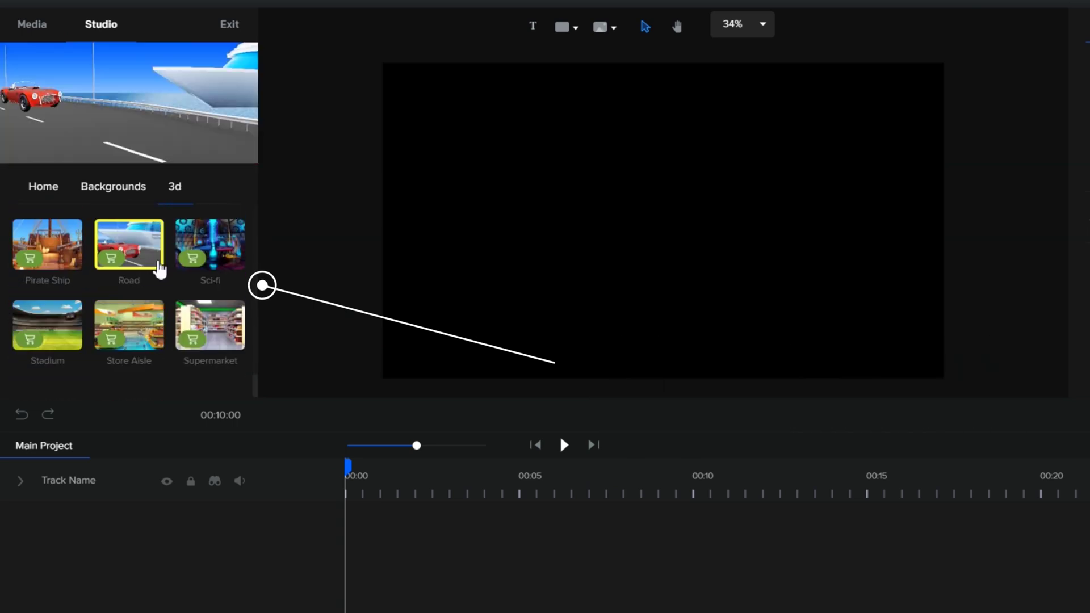
left_click(134, 195)
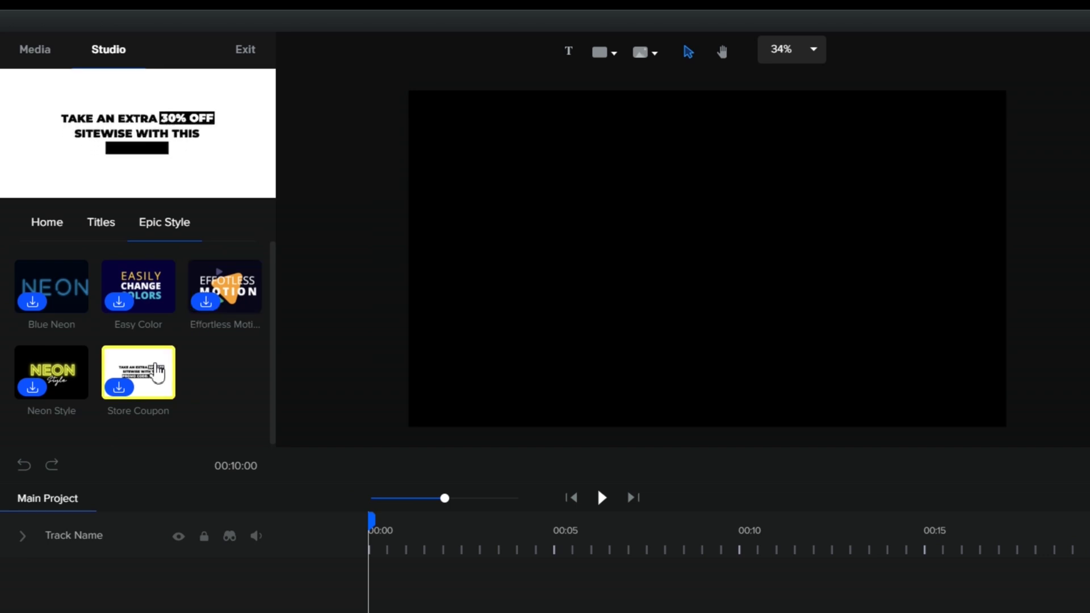
left_click(102, 223)
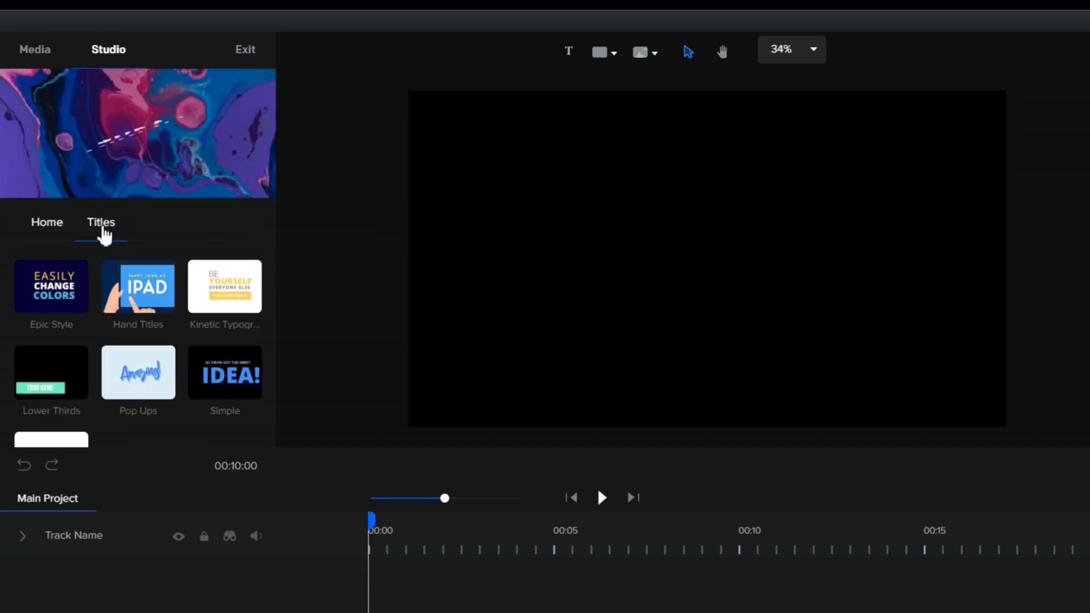
left_click(141, 285)
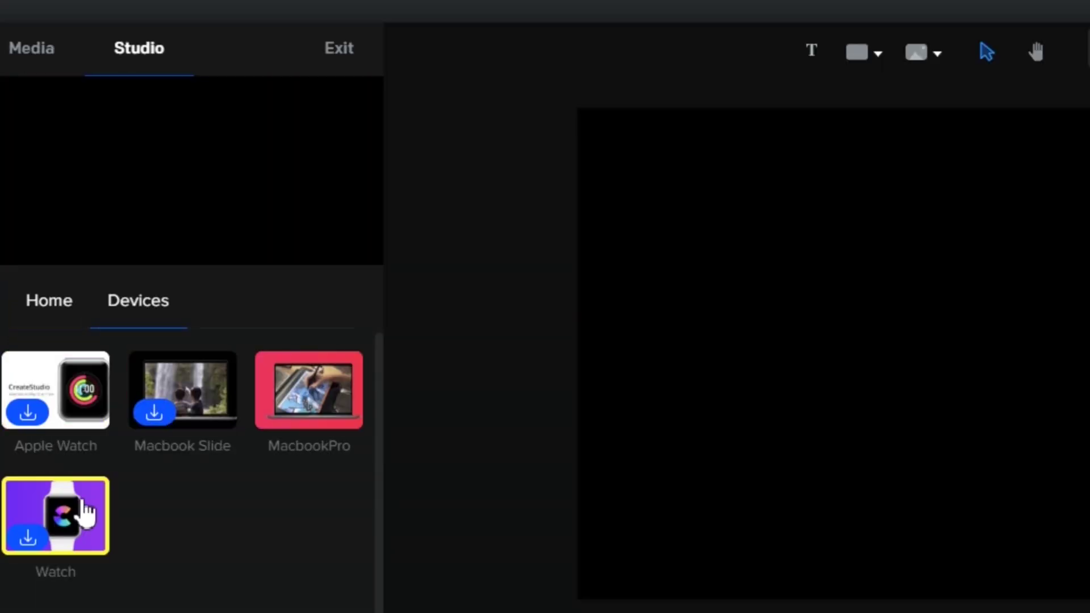
left_click(48, 300)
left_click(309, 391)
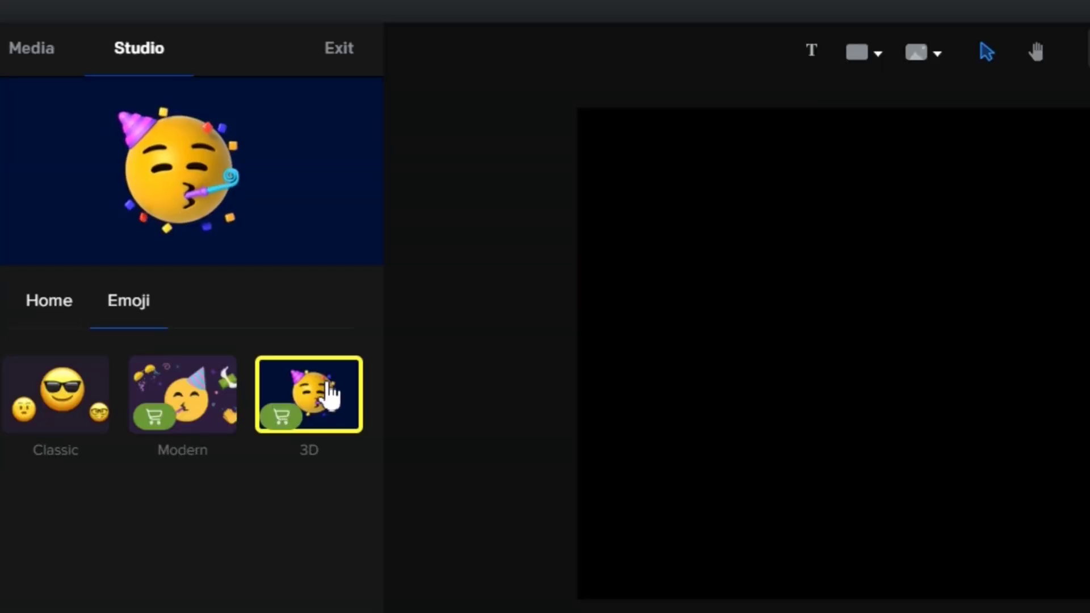
left_click(48, 300)
scroll(107, 370, "down", 2)
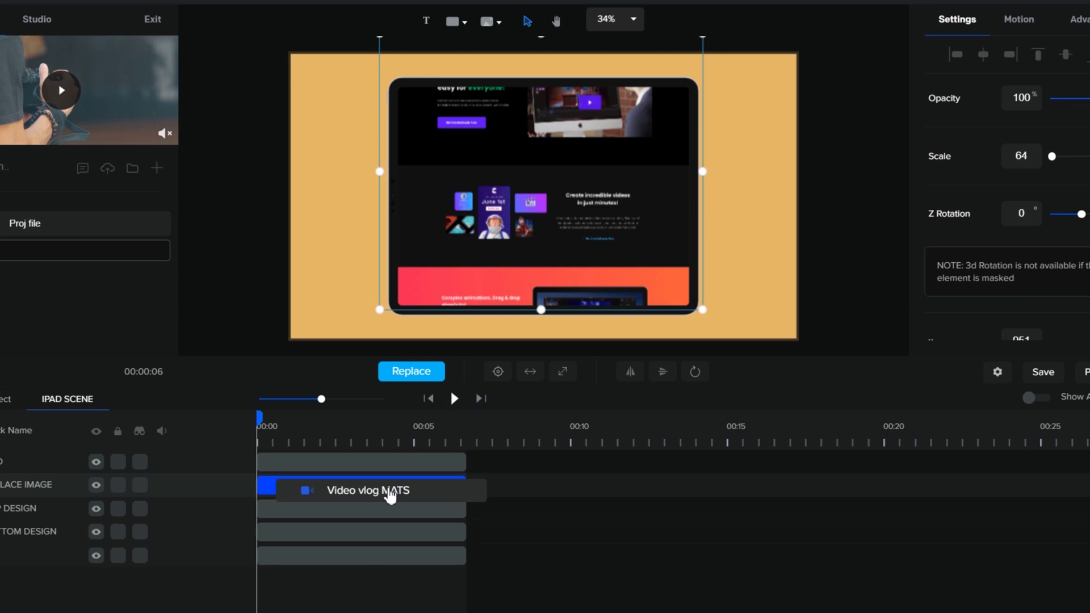
Drop the Video vlog MATS clip onto PLACE IMAGE and delete the screenshot layer
left_click_drag(48, 251, 393, 485)
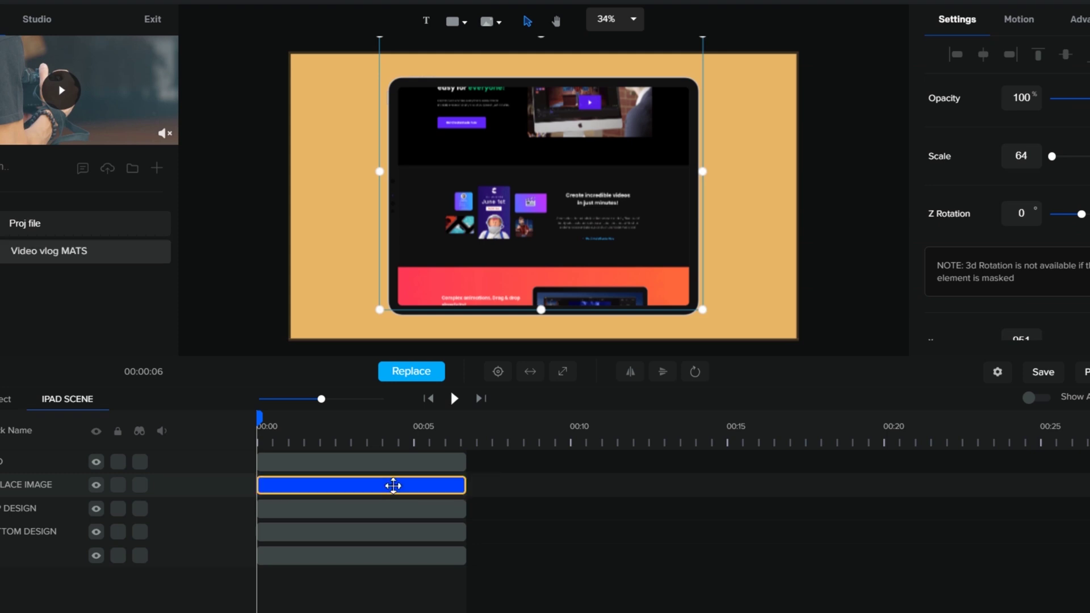
left_click(301, 432)
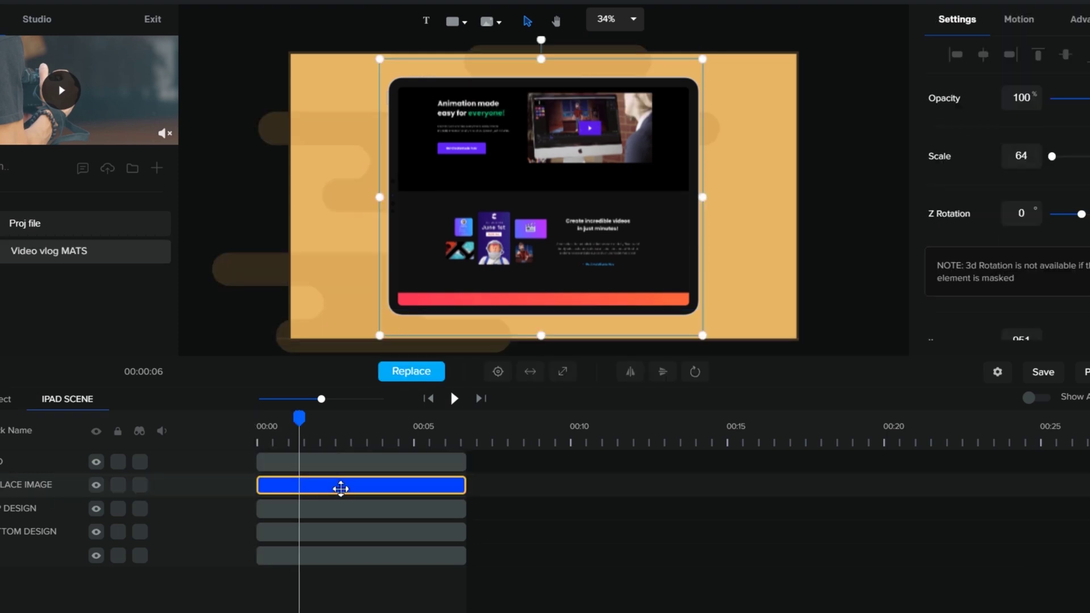
left_click(403, 372)
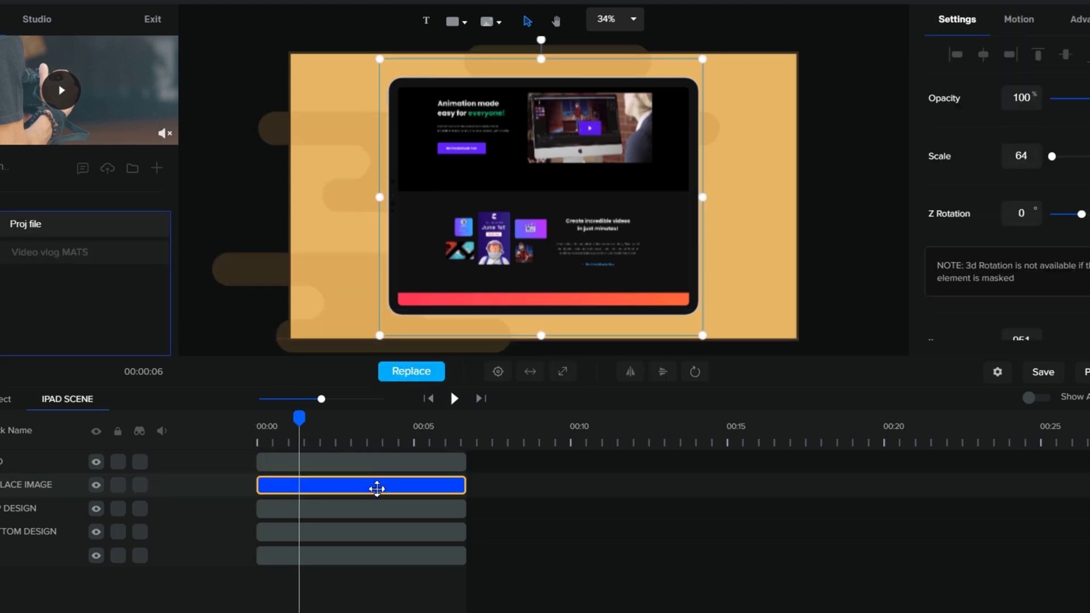
key("Delete")
Restore the PLACE IMAGE layer and move the Video vlog MATS layer below the iPad layer
key("ctrl+z")
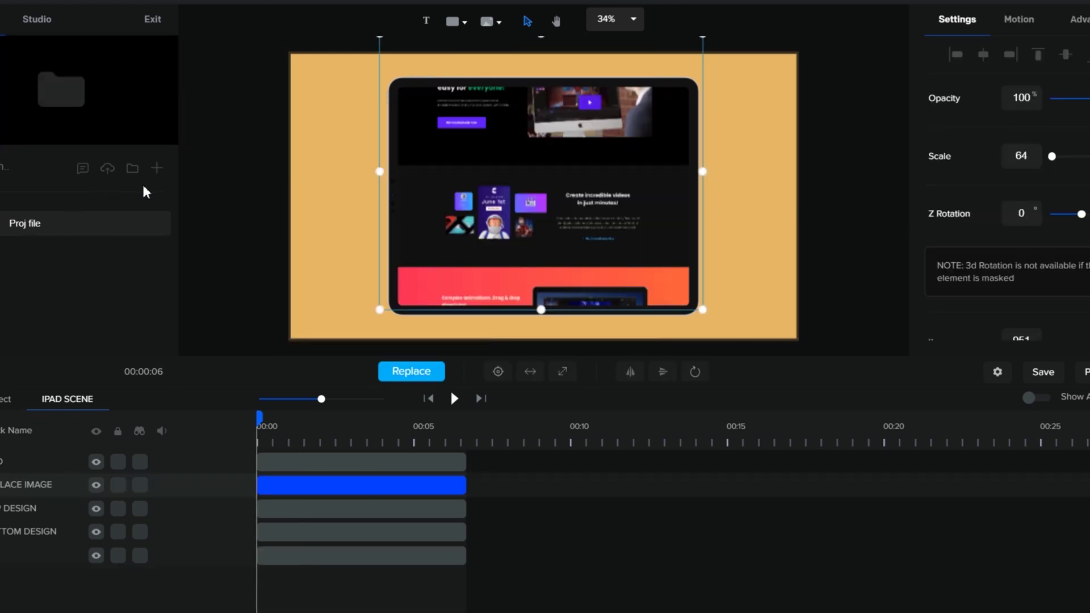
left_click(158, 169)
scroll(647, 281, "down", 5)
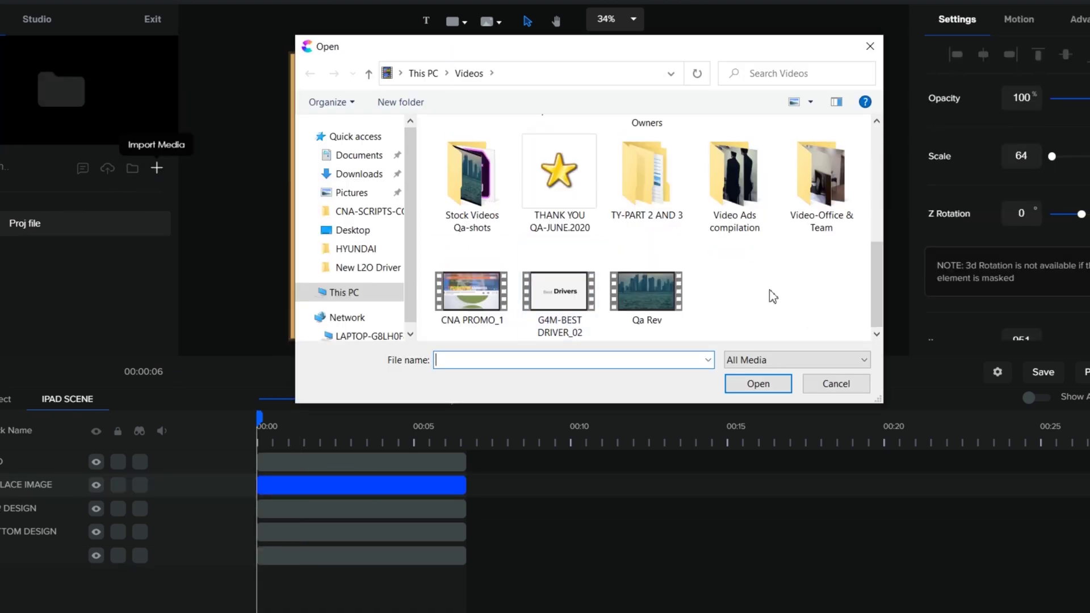
left_click_drag(877, 294, 879, 265)
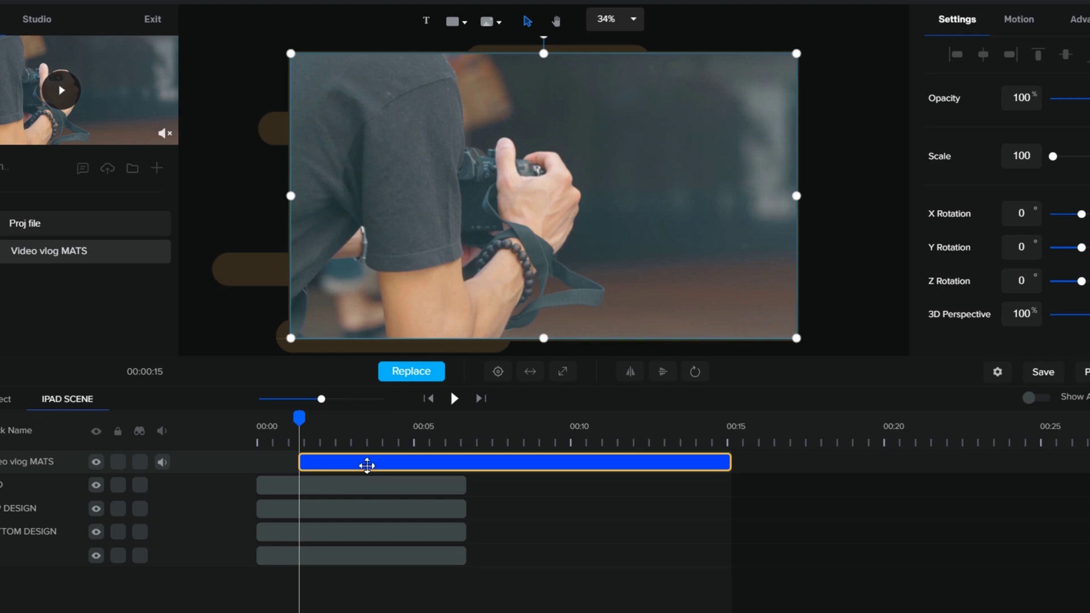
left_click(367, 494)
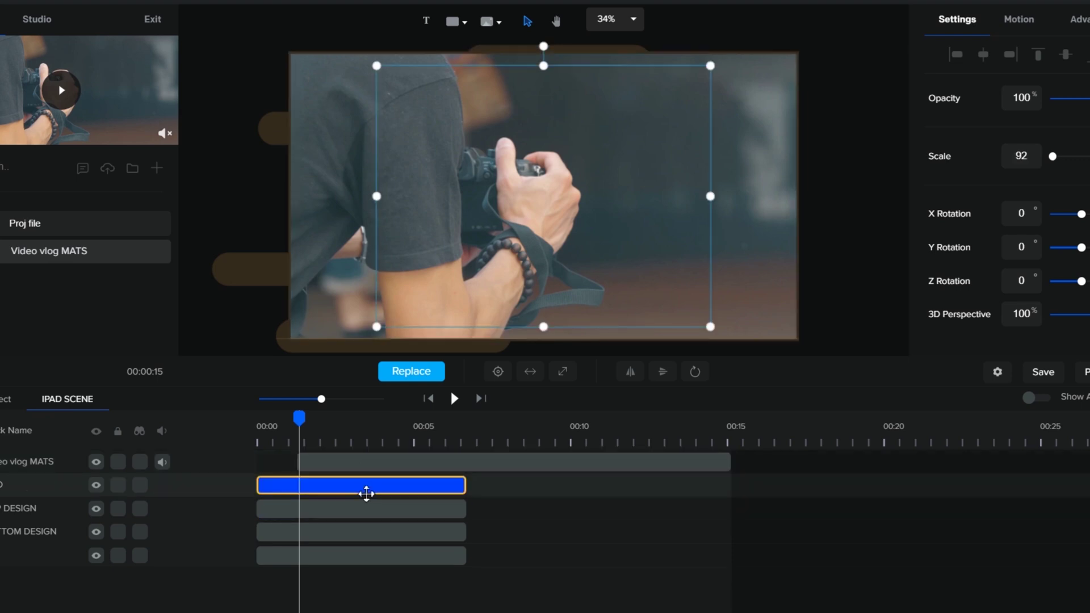
left_click(385, 468)
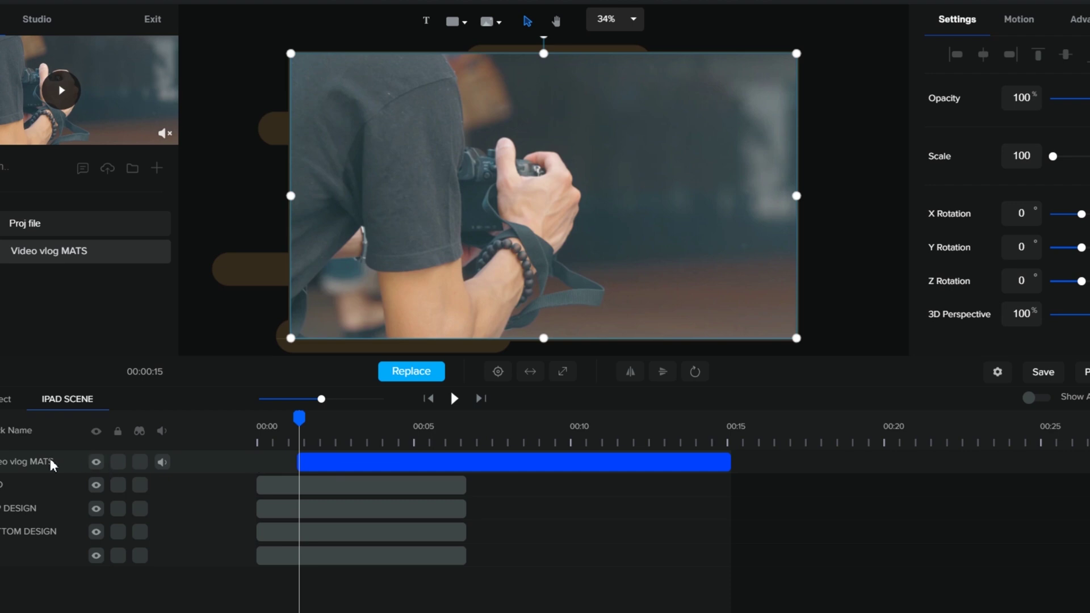
left_click_drag(43, 465, 43, 493)
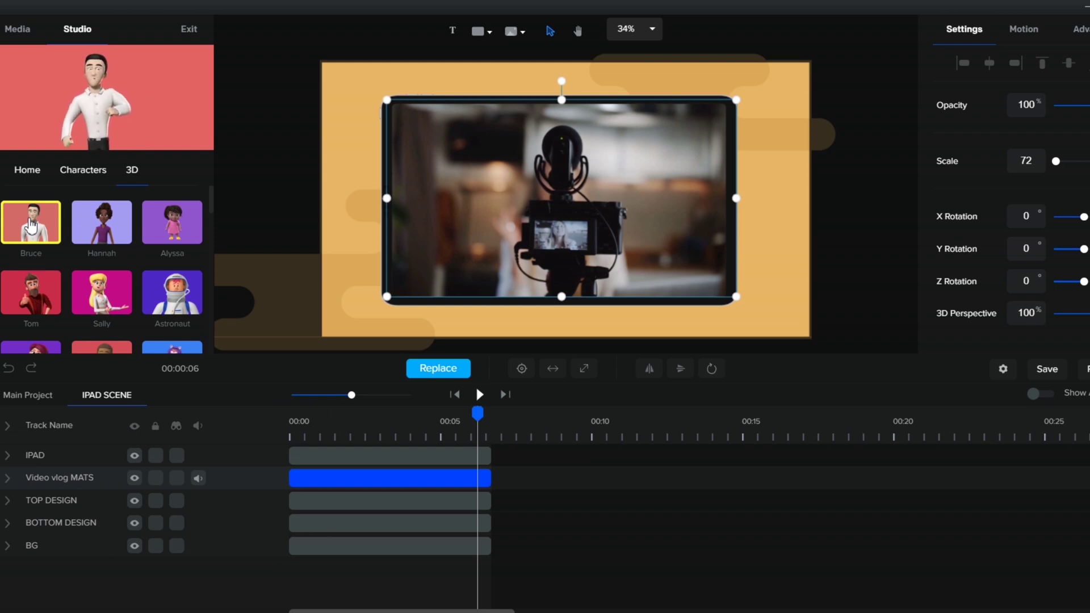
Try the Tom 3D character beside the tablet, then remove him
left_click(41, 295)
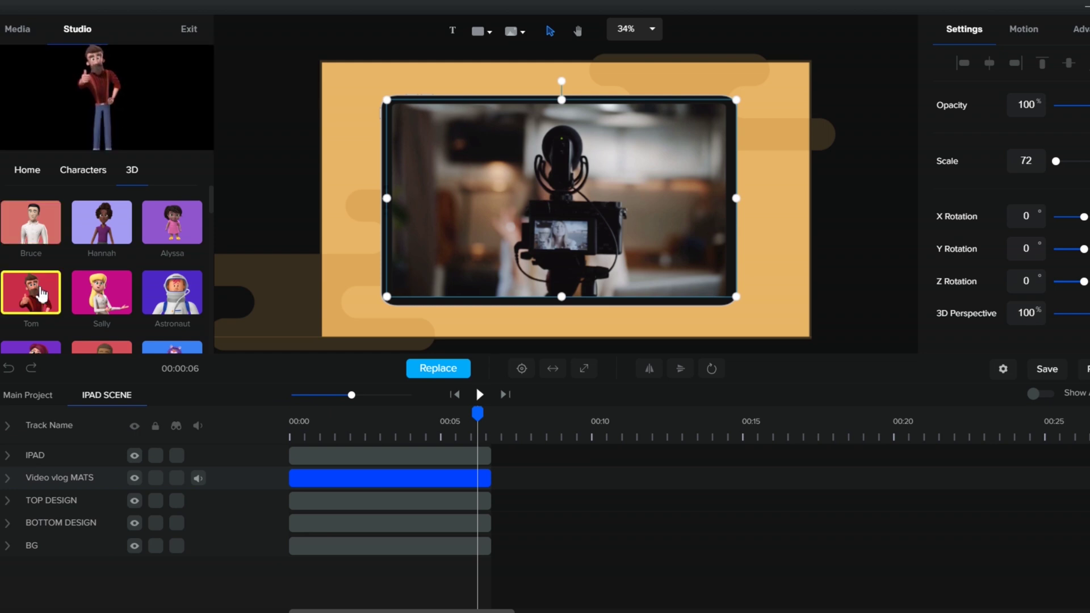
left_click_drag(40, 295, 523, 239)
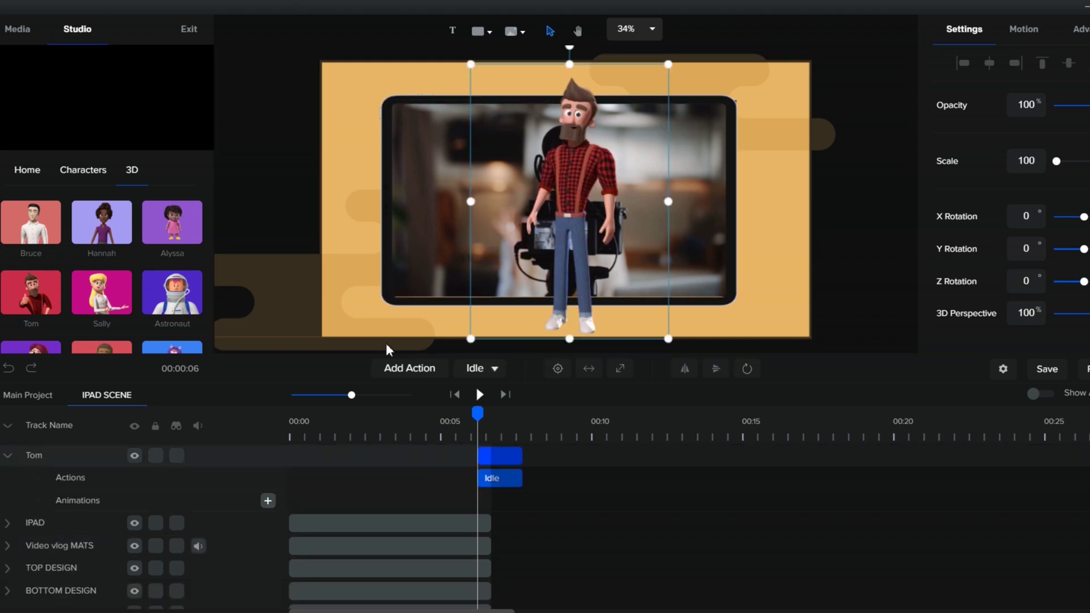
left_click_drag(560, 201, 388, 170)
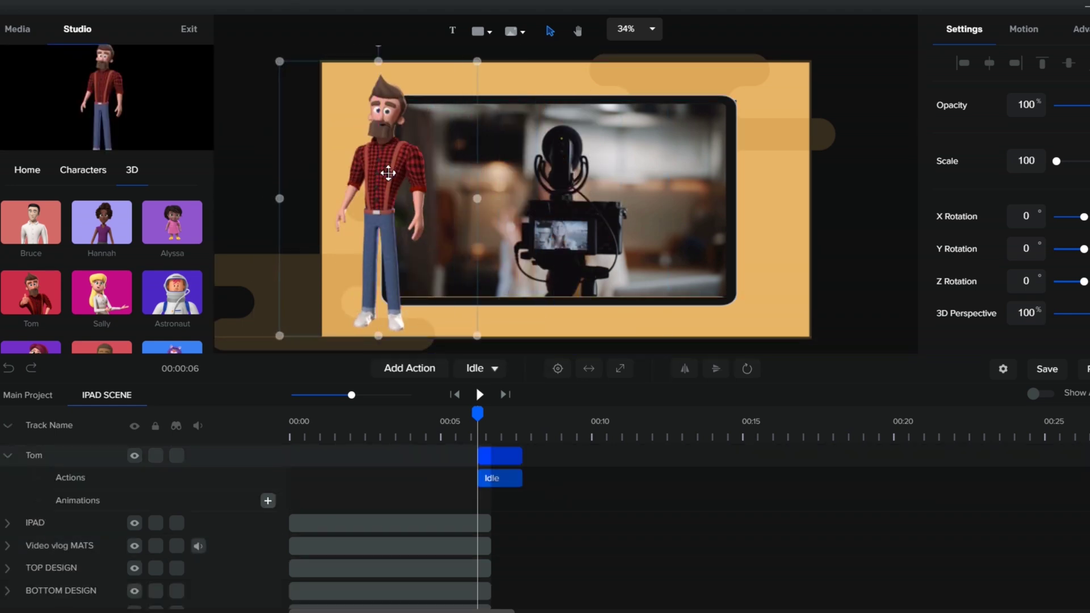
key("Delete")
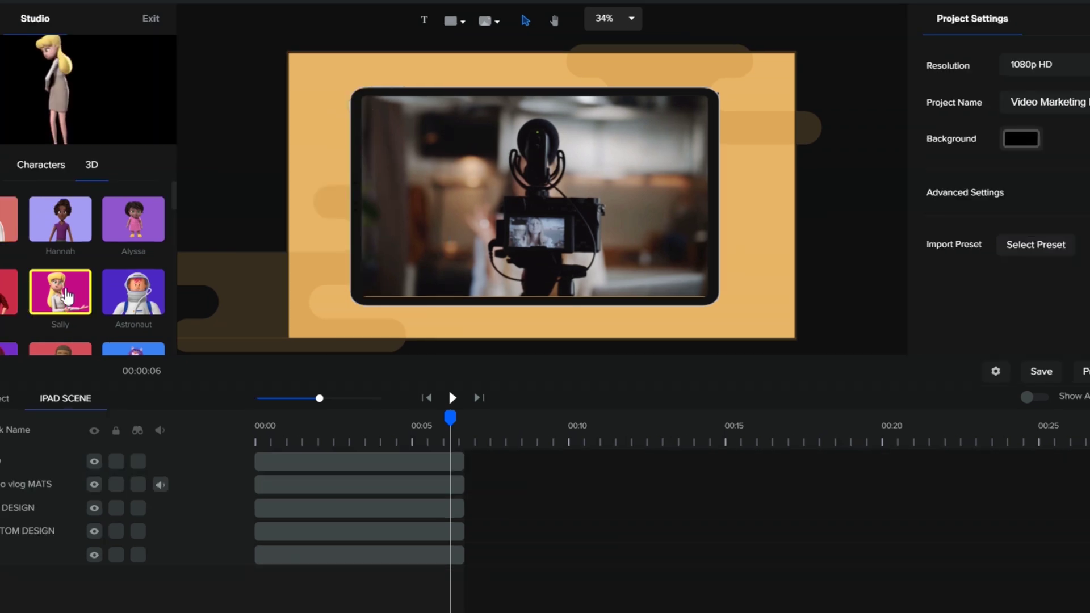
Place Sally left of the tablet and set her action to Walking
left_click_drag(66, 296, 586, 195)
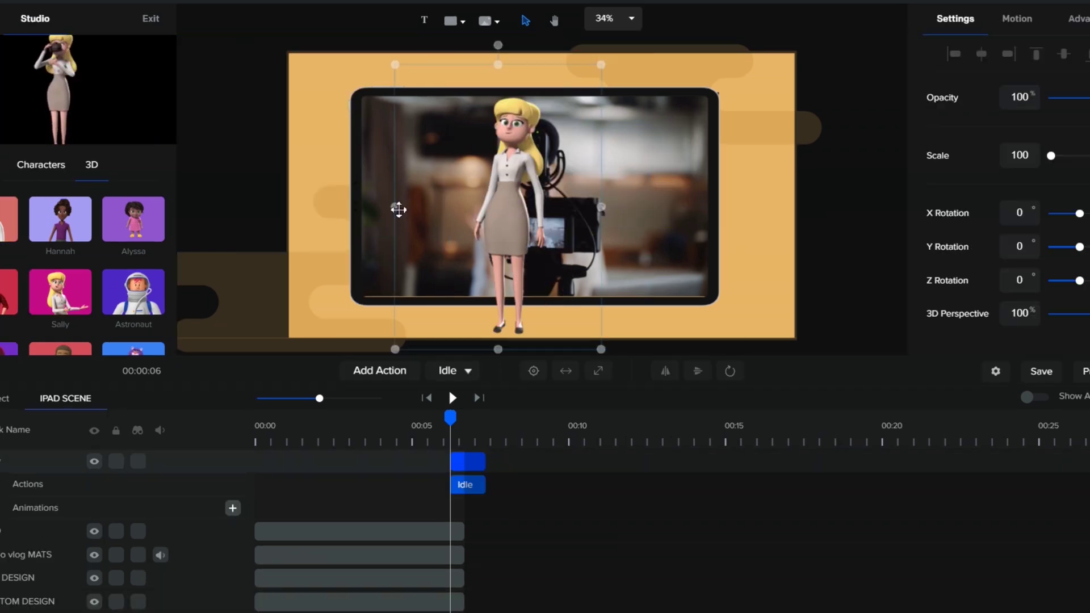
left_click_drag(398, 210, 248, 193)
left_click(455, 371)
left_click(477, 327)
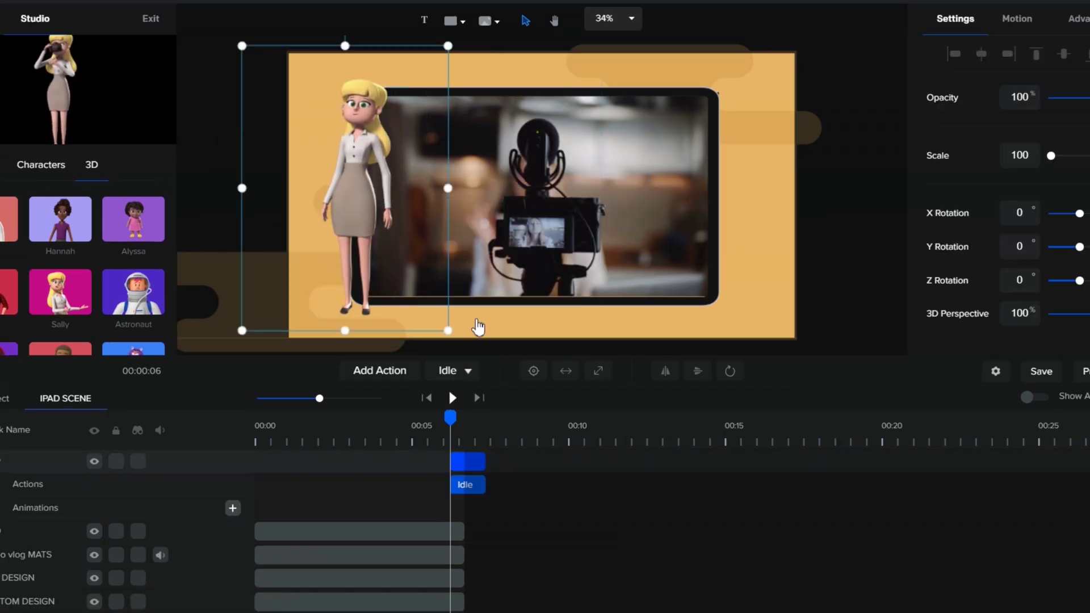
scroll(473, 324, "down", 3)
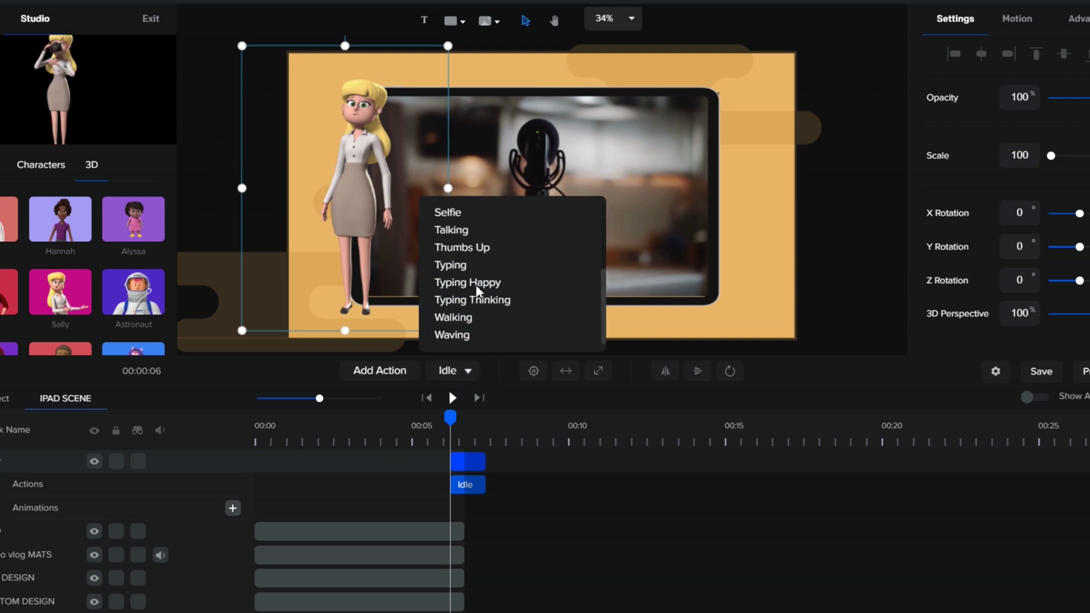
left_click(466, 322)
left_click(491, 416)
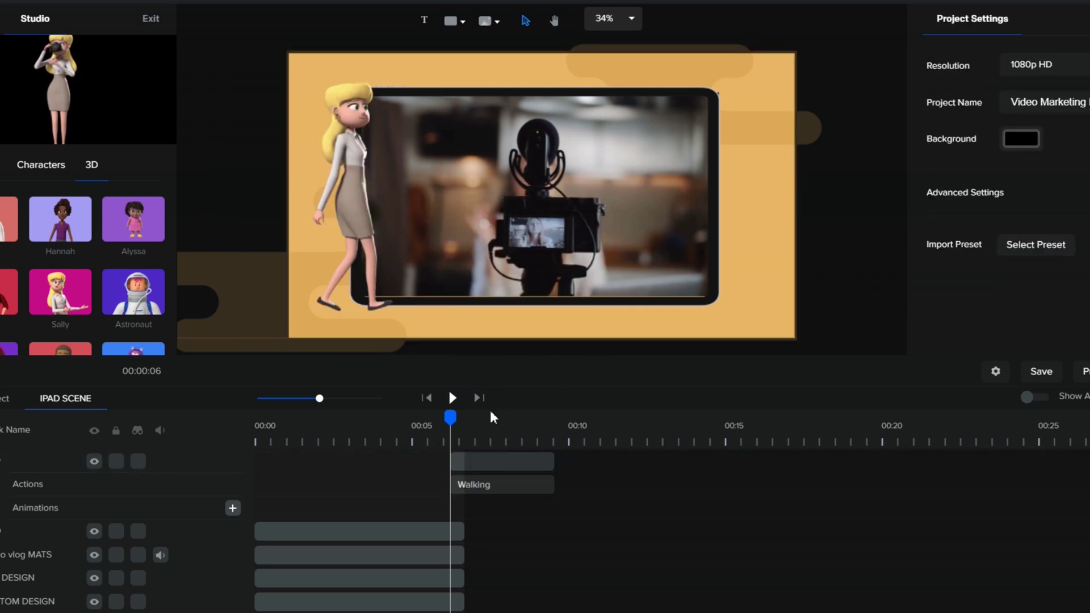
left_click(477, 461)
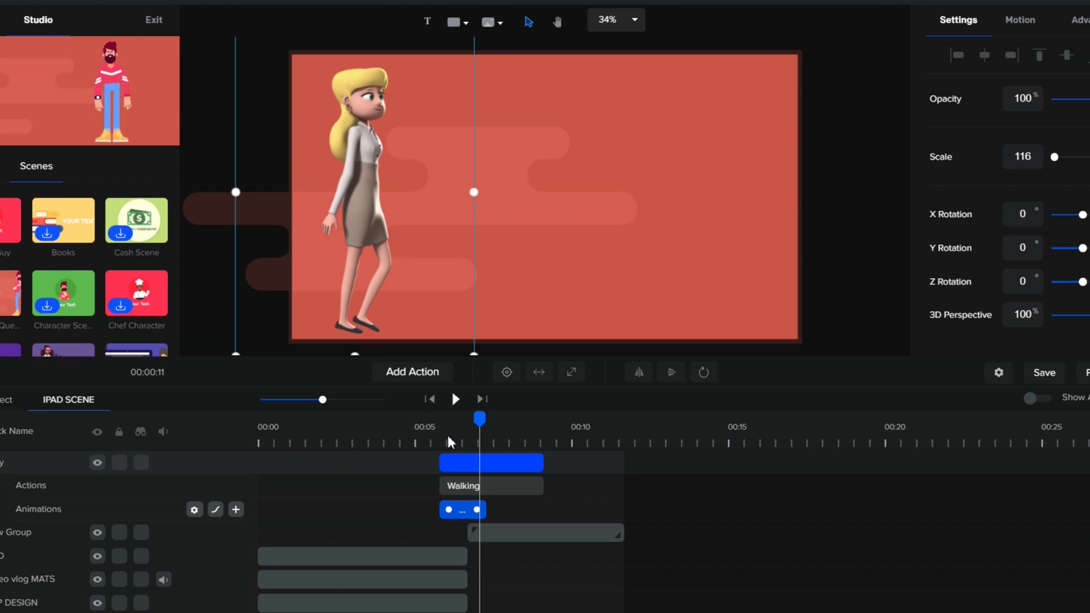
At the moment just before the walk, animate Sally's position further to the right
left_click_drag(448, 443, 474, 431)
left_click(447, 436)
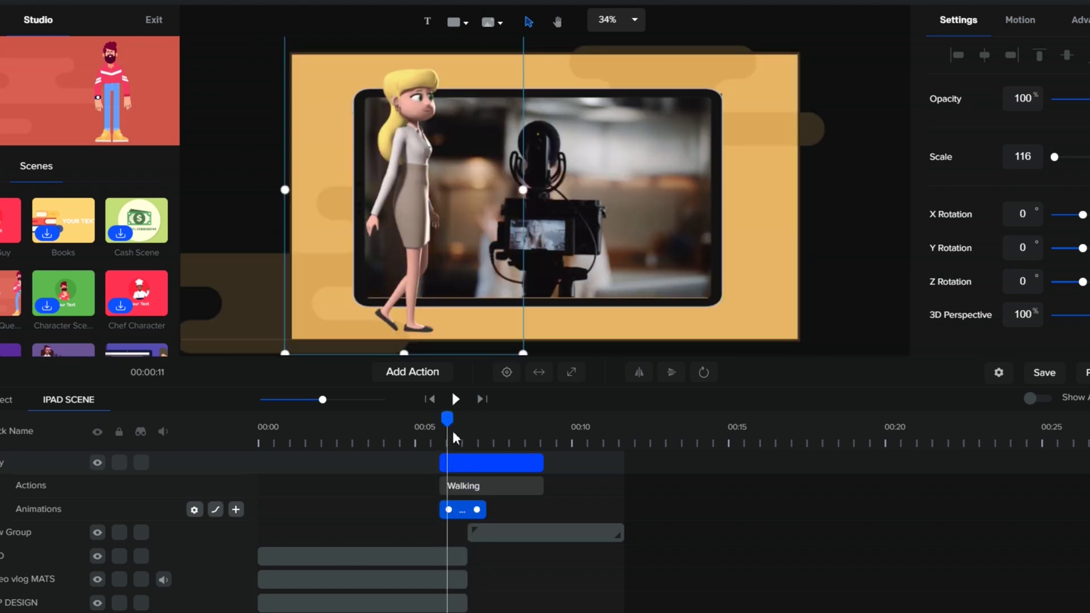
left_click_drag(453, 437, 441, 432)
left_click(477, 512)
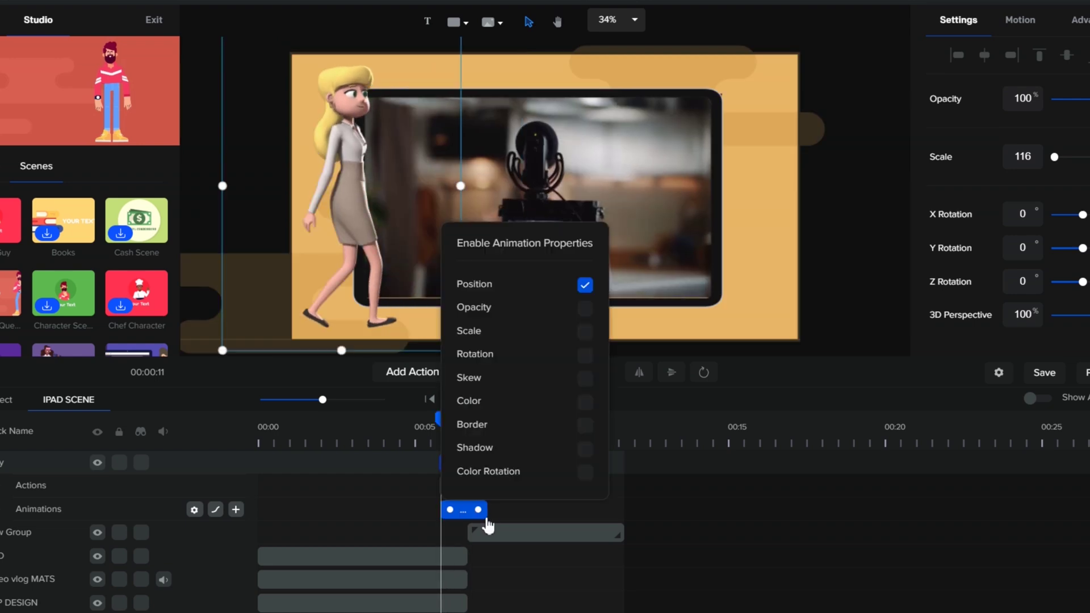
left_click(370, 230)
left_click_drag(370, 229, 428, 230)
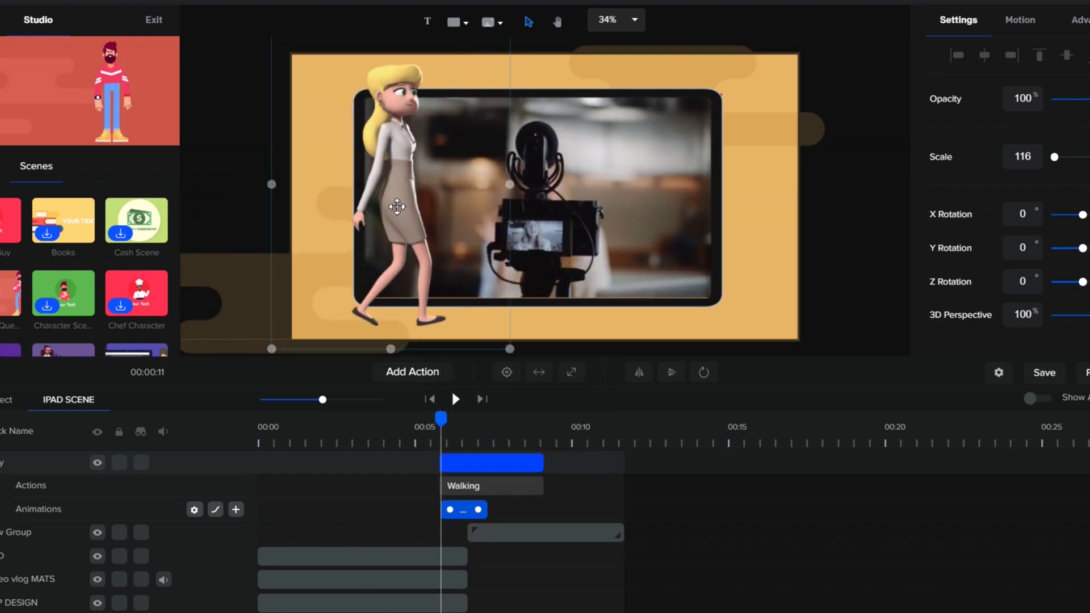
Scrub through the walk, then play it from just before it starts
left_click_drag(444, 419, 444, 418)
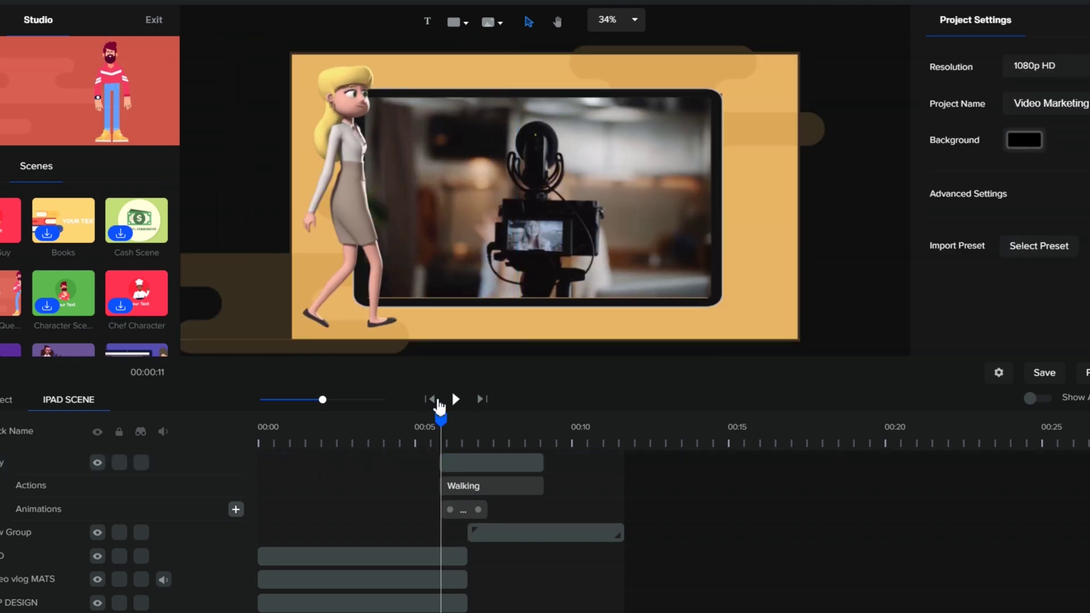
left_click_drag(444, 419, 484, 417)
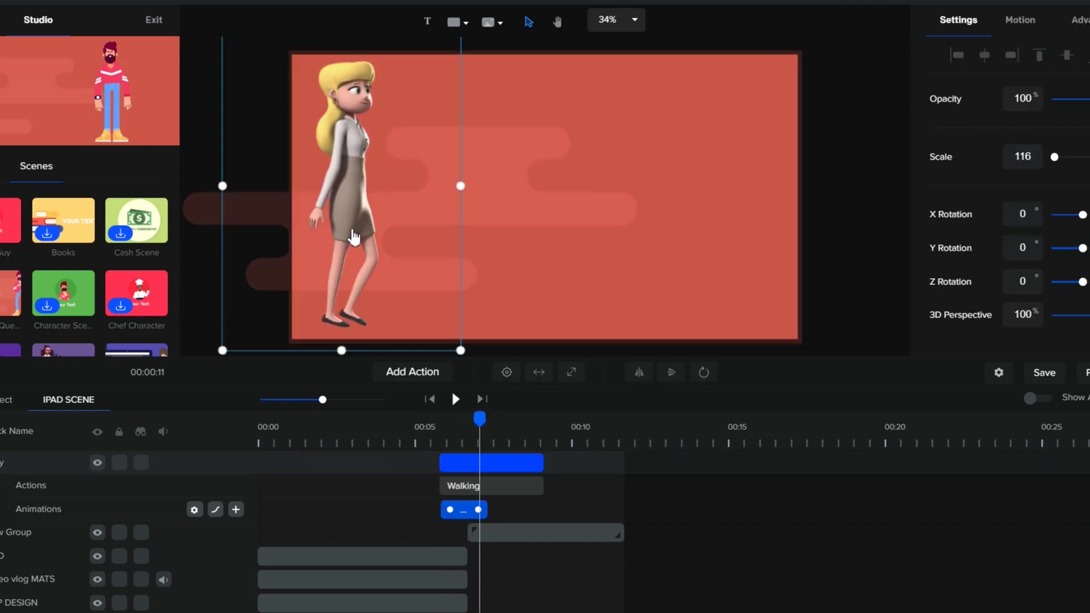
left_click(440, 429)
key("space")
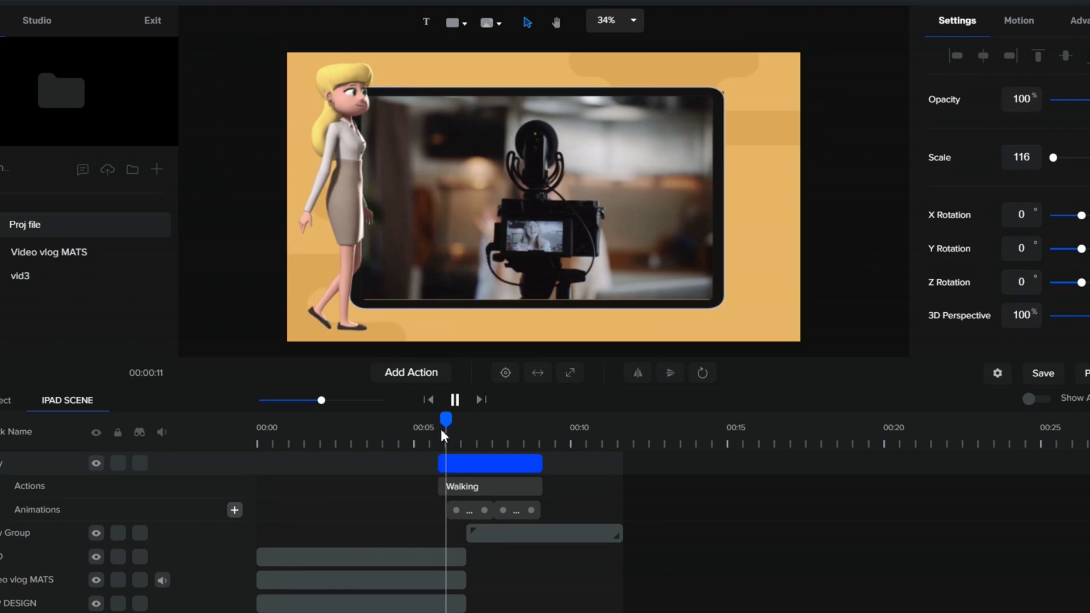
Add the Slide Right transition to the timeline and select the title lines beside VIDEO ADS
left_click(478, 229)
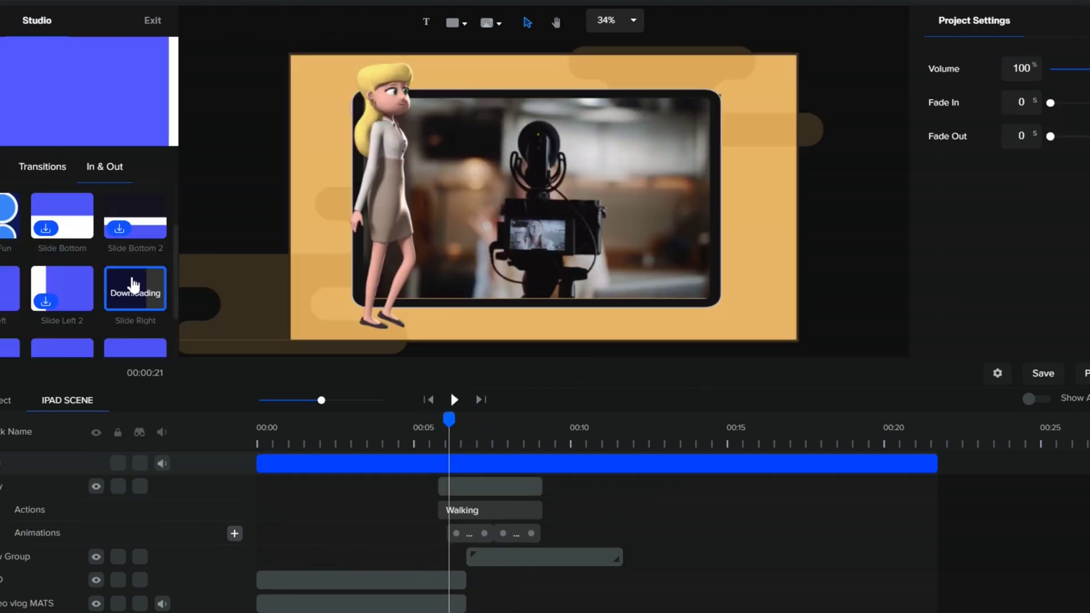
left_click_drag(134, 286, 475, 462)
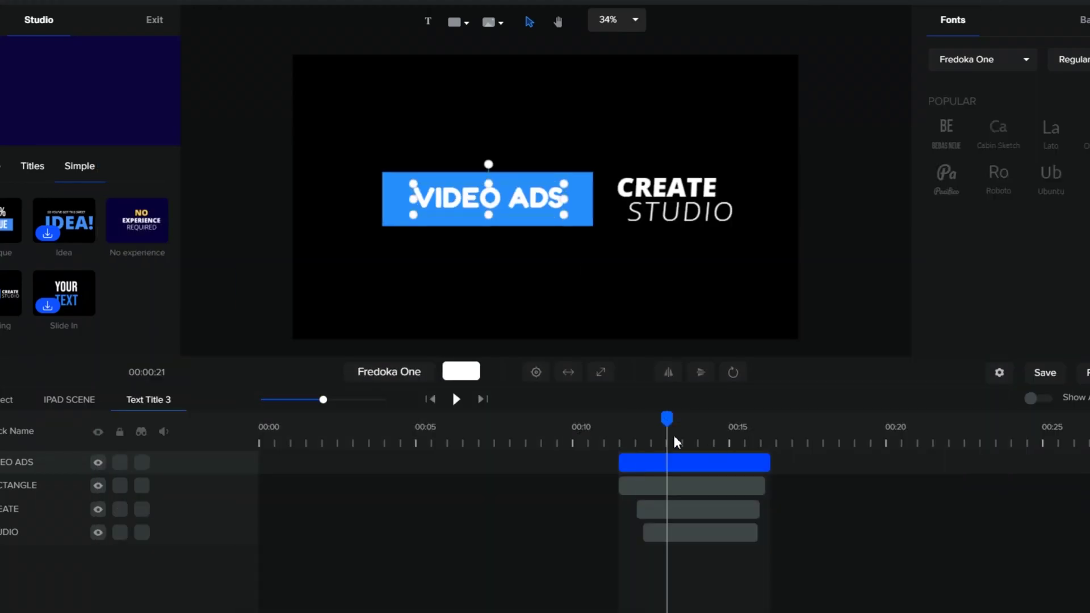
left_click(668, 192)
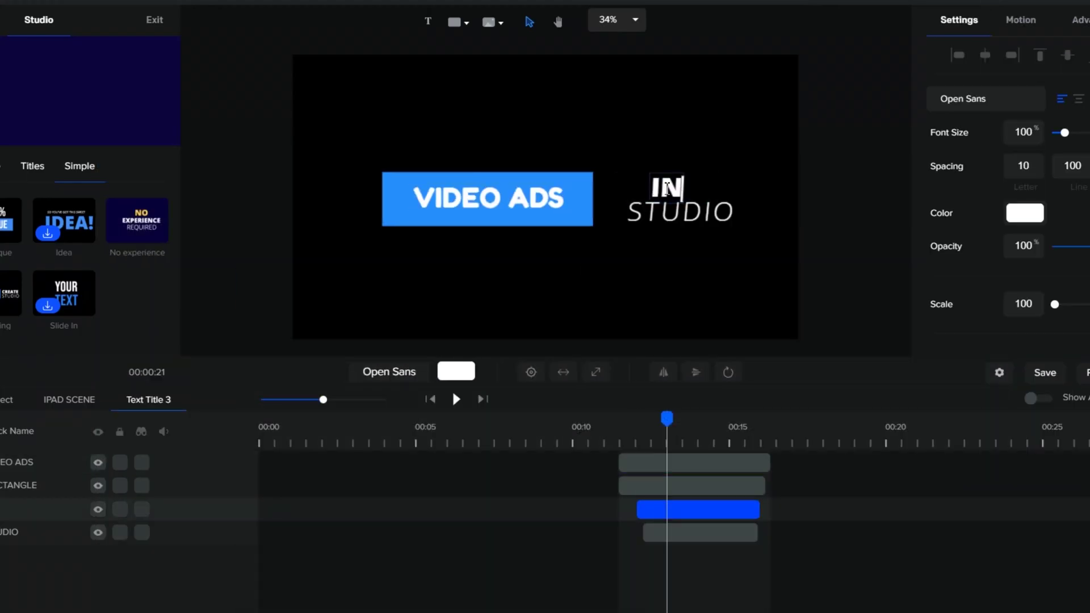
left_click(686, 220)
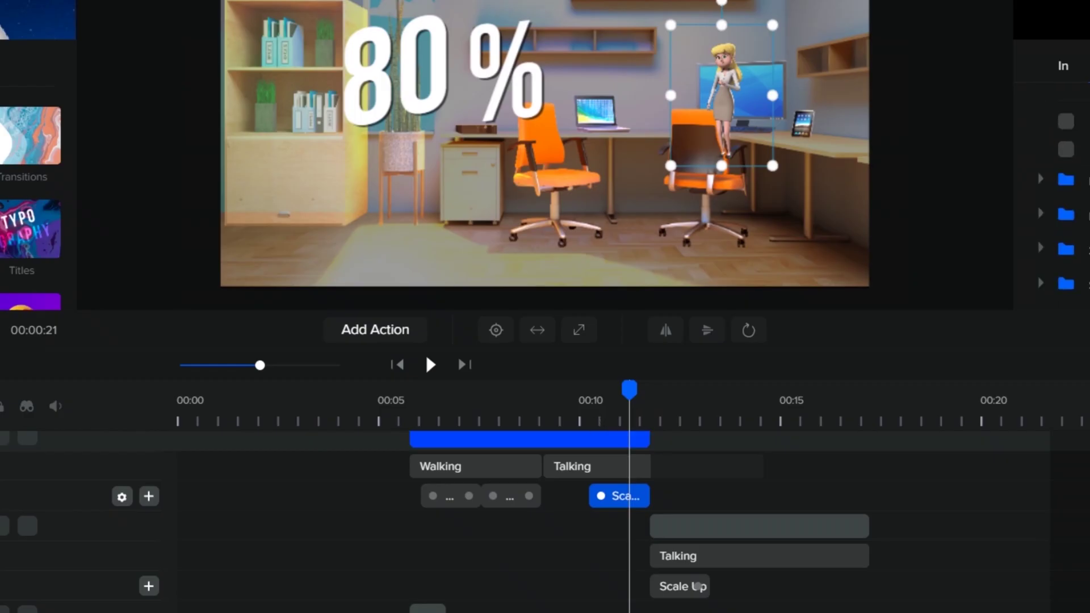
Preview Sally's growth from about 00:10, then show the 3D characters library
left_click(596, 419)
key("space")
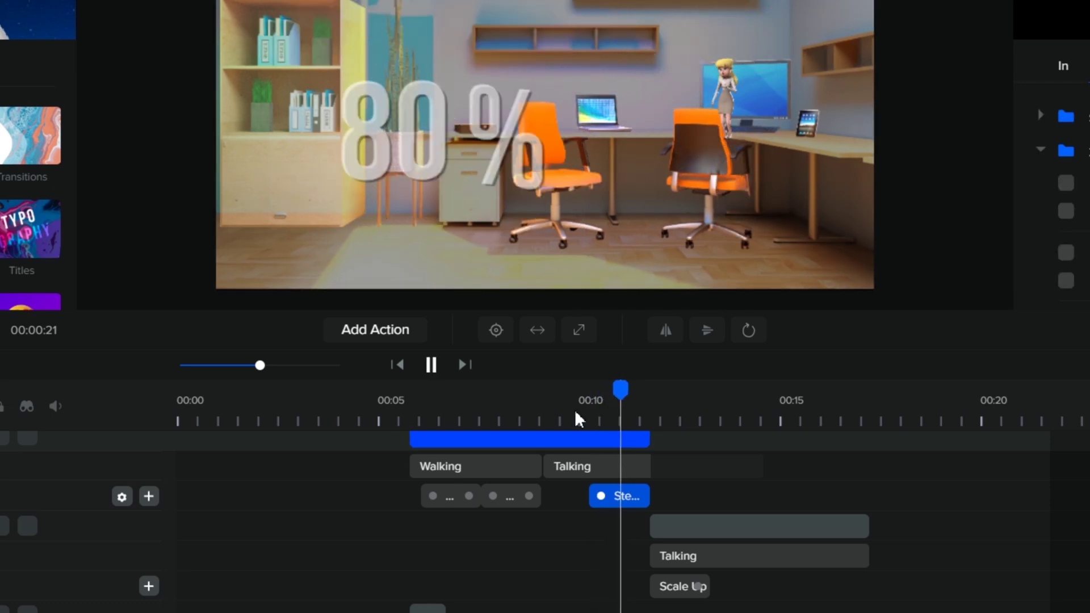
key("space")
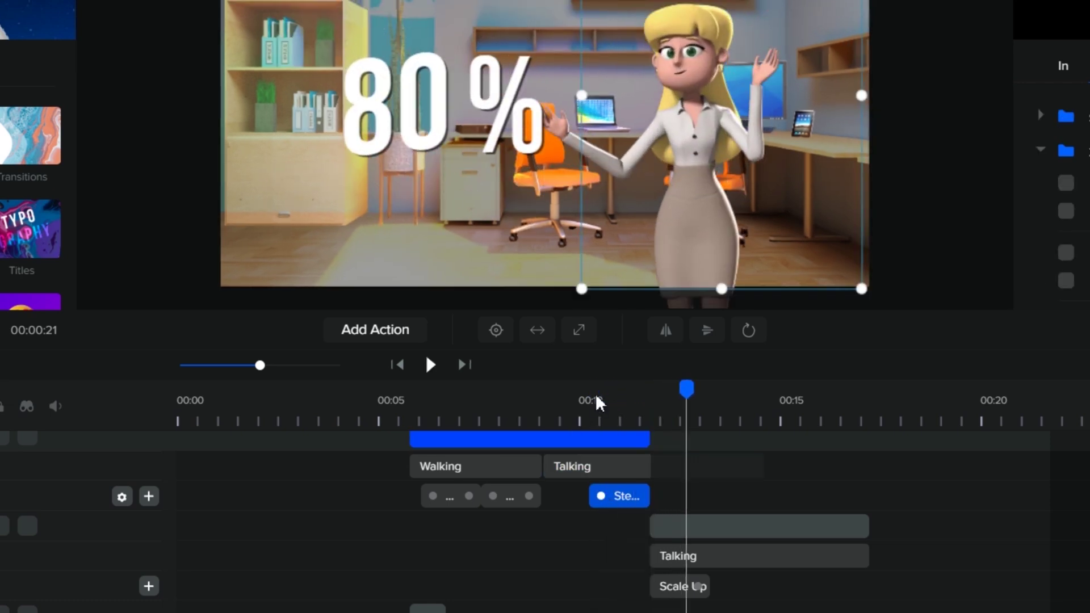
left_click(596, 405)
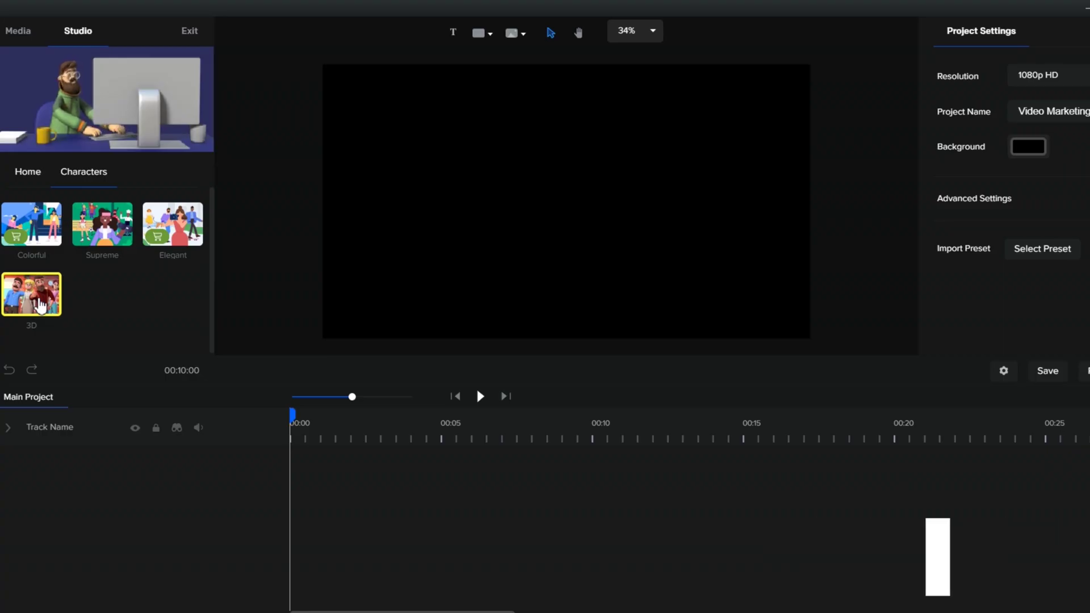
left_click(38, 305)
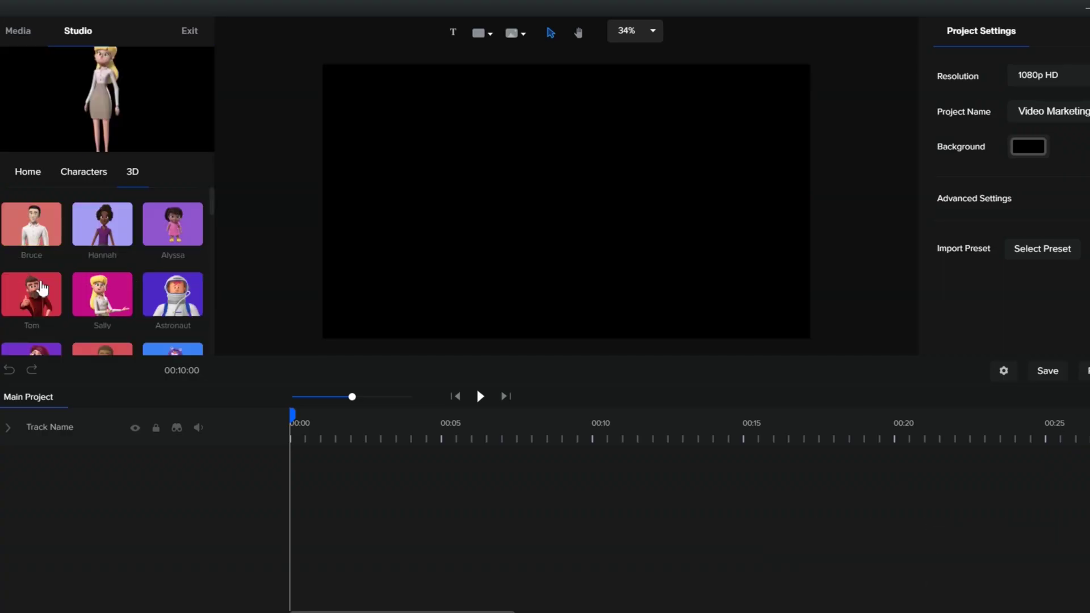
scroll(102, 288, "down", 3)
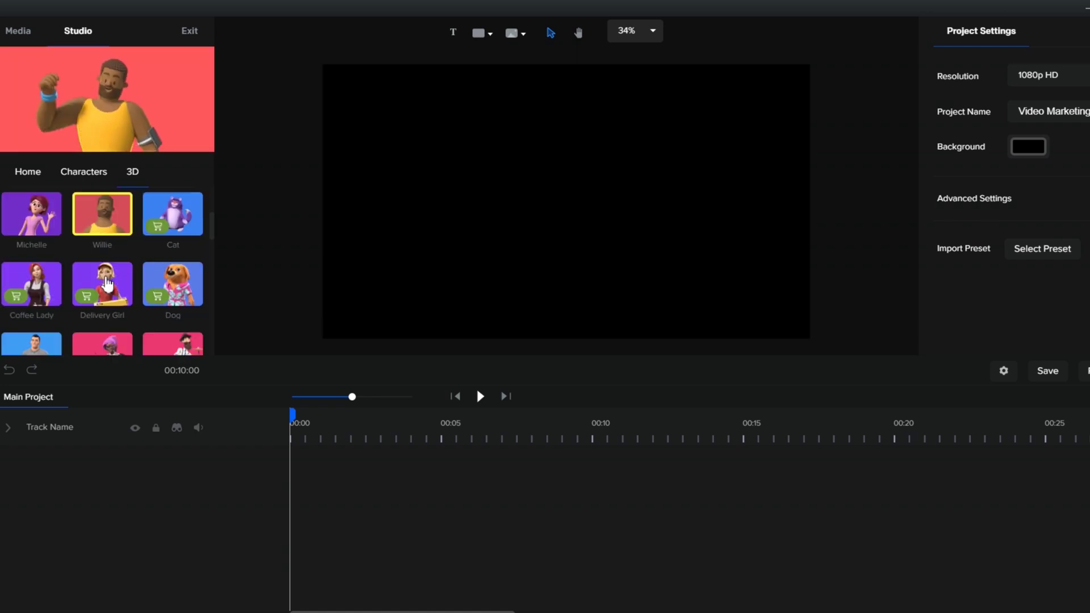
scroll(106, 284, "down", 2)
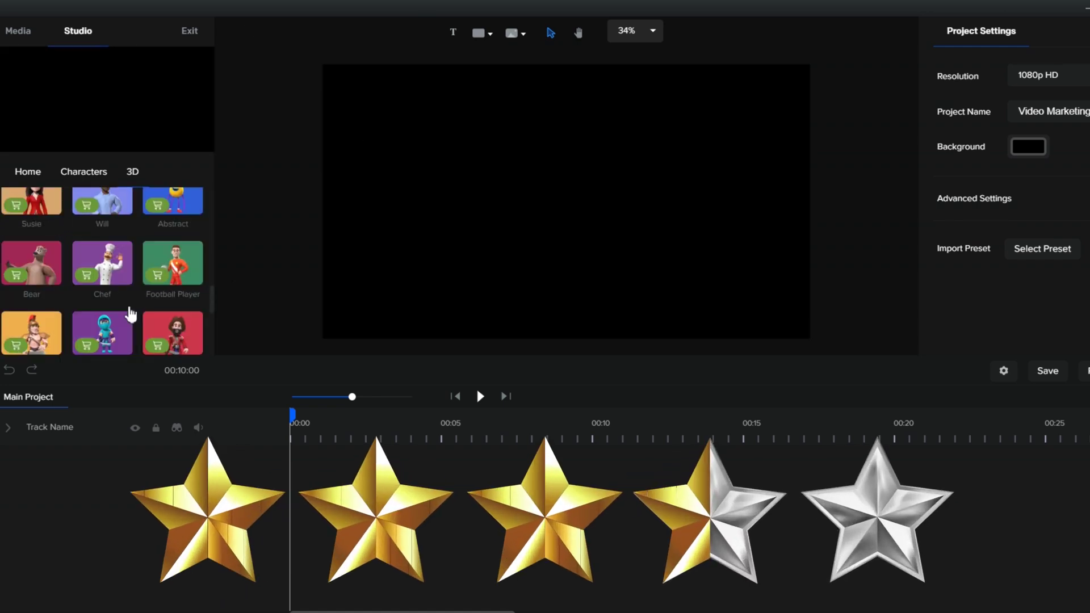
scroll(129, 315, "down", 3)
scroll(129, 311, "up", 2)
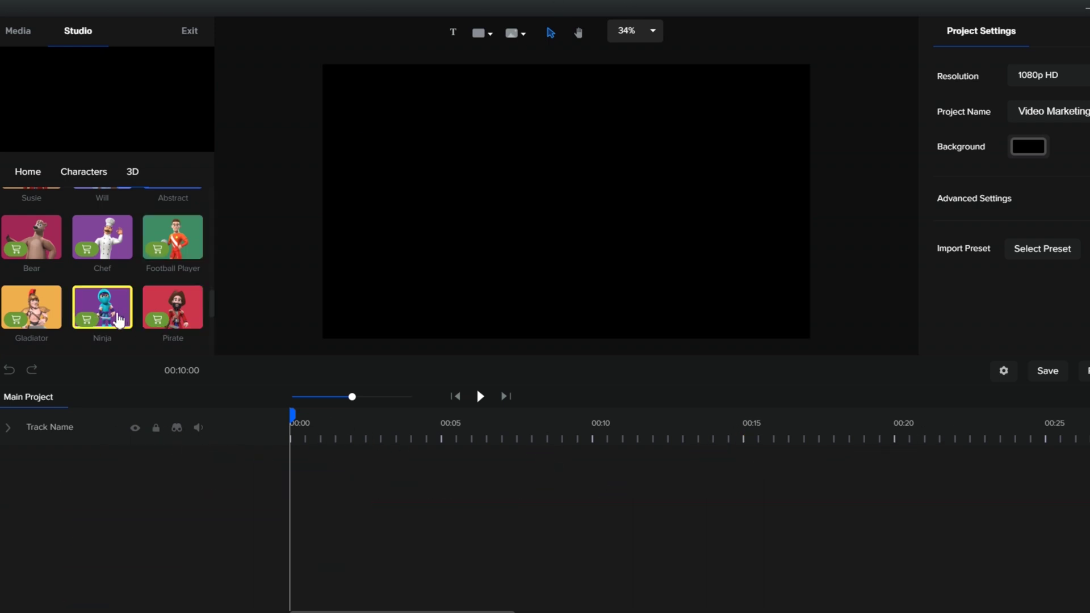
Preview the Ninja 3D character on the empty project
left_click(107, 302)
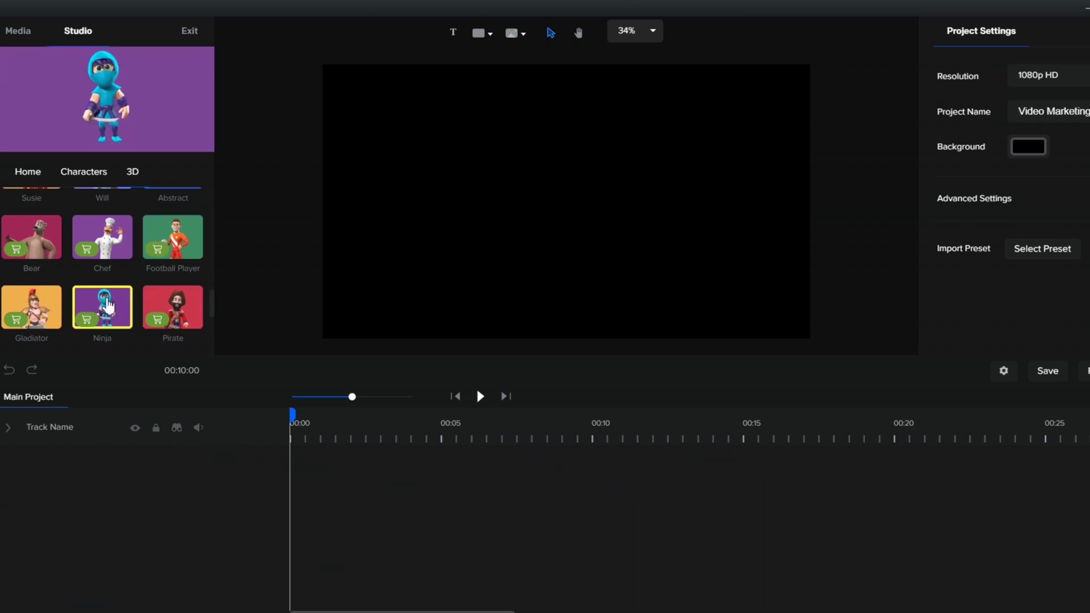